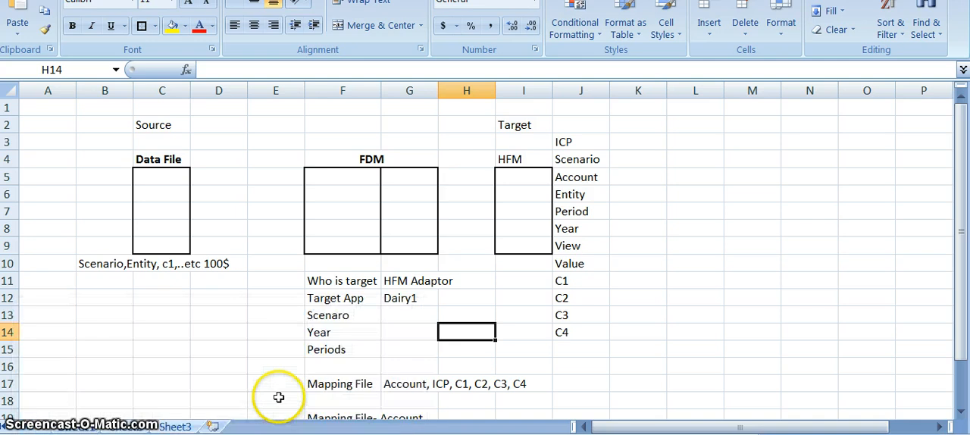
Switch to the blank worksheet just before Sheet3
left_click(126, 427)
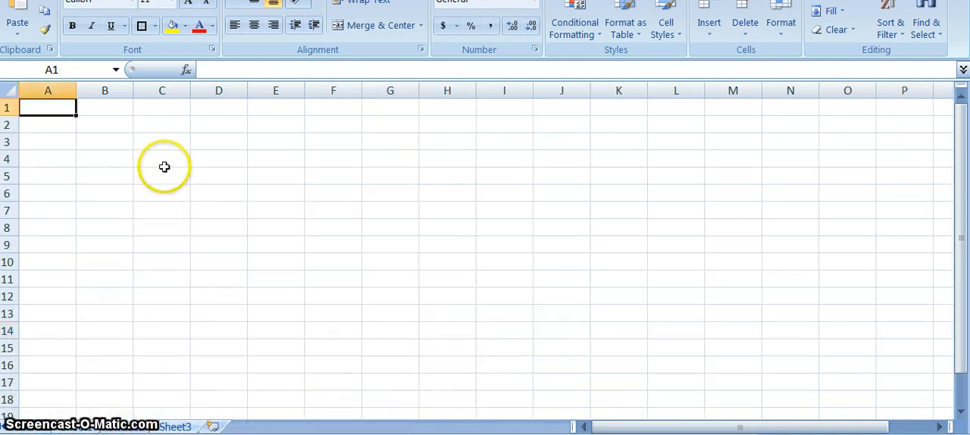
left_click(164, 164)
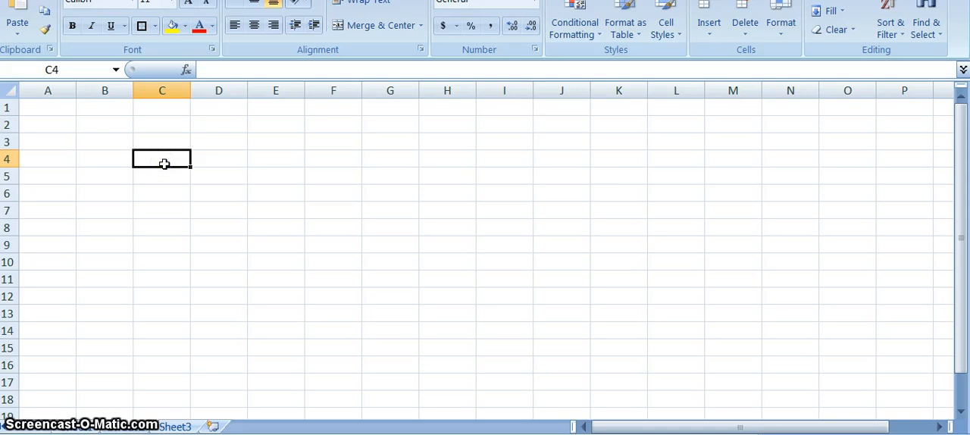
type("Mapping")
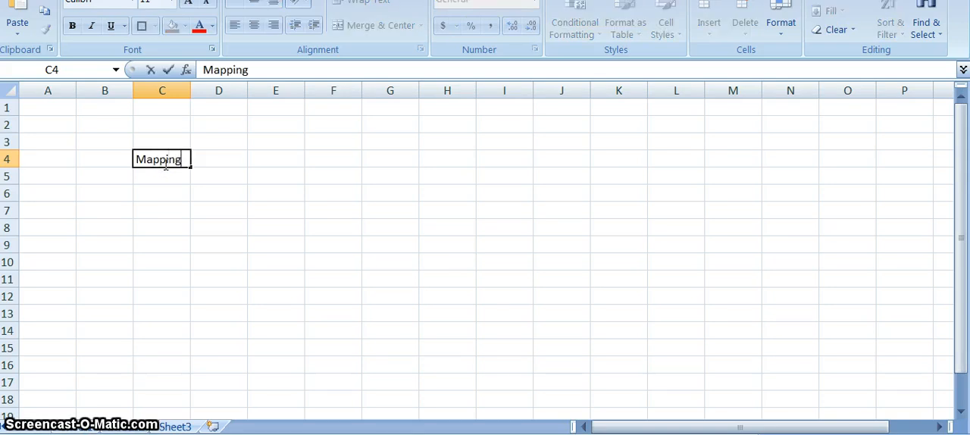
type(" file")
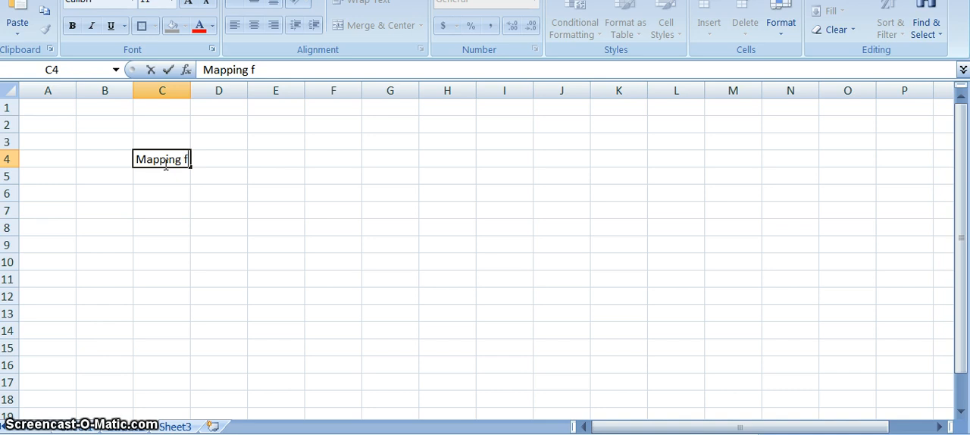
key("BackSpace")
key("BackSpace")
key("BackSpace")
key("BackSpace")
key("BackSpace")
key("BackSpace")
key("BackSpace")
key("BackSpace")
key("BackSpace")
key("BackSpace")
key("BackSpace")
key("BackSpace")
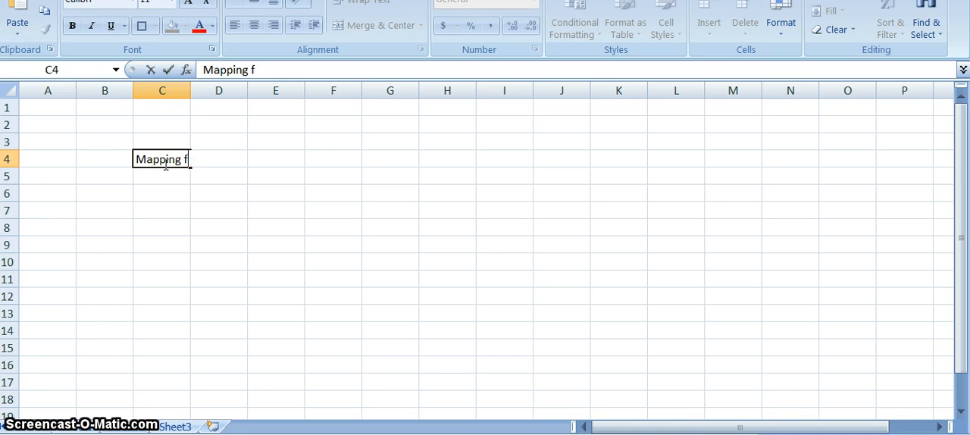
key("Return")
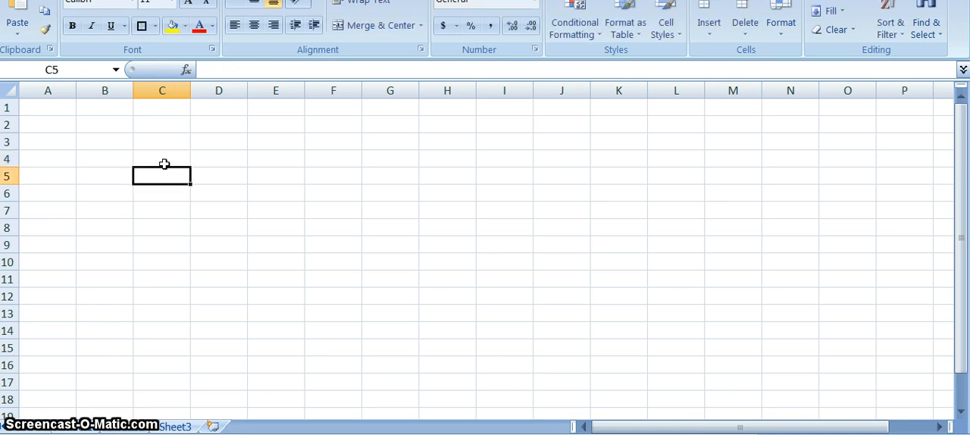
Enter the mapping table headers Source in cell C4 and Target in cell E4
left_click(166, 164)
type("Source")
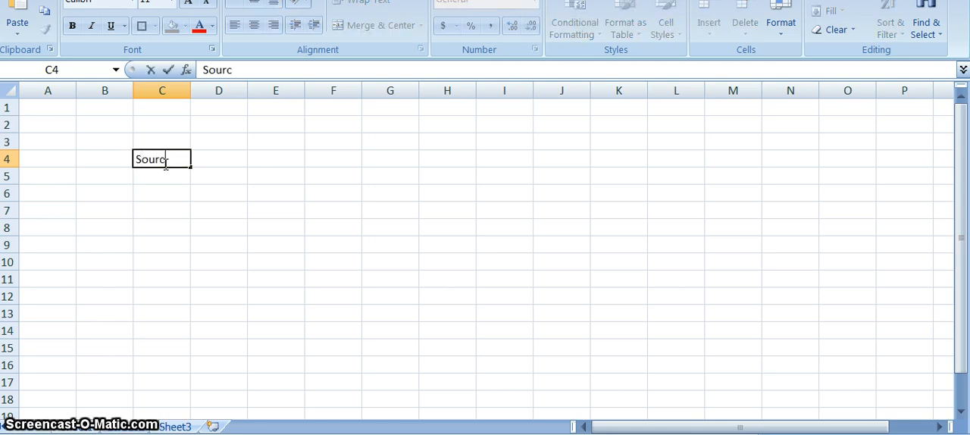
key("Tab")
key("Tab")
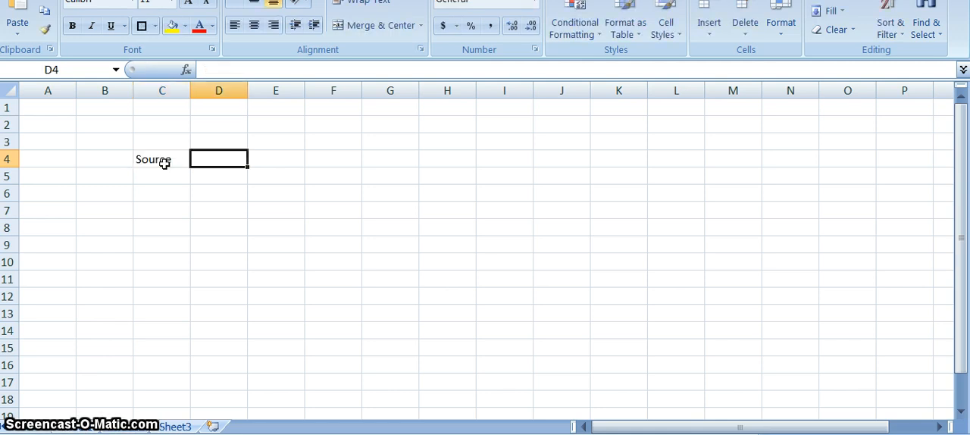
type("Target")
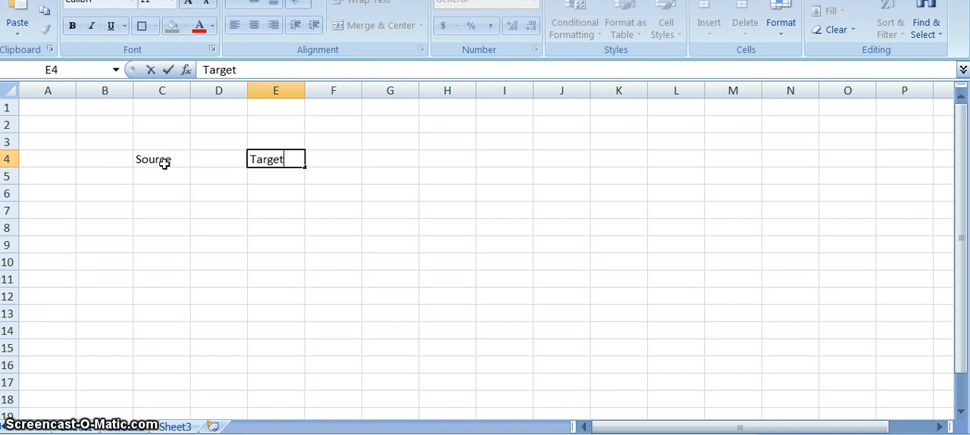
key("Return")
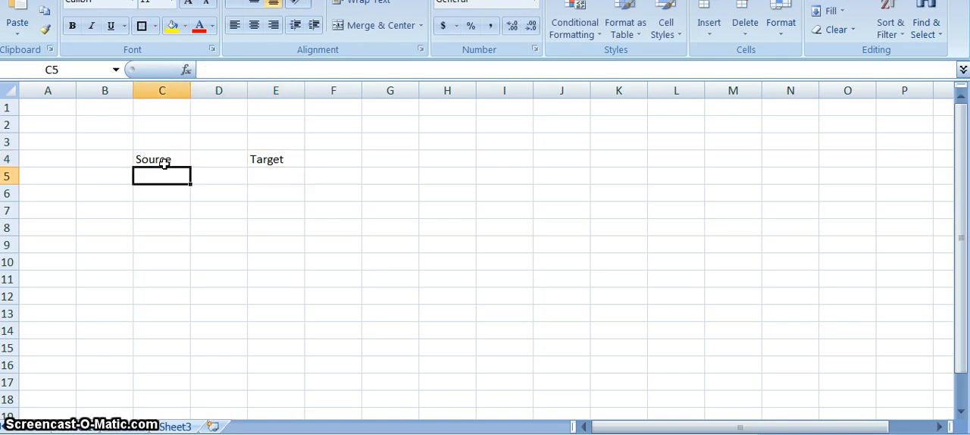
Enter the target codes 100001 in E5 and 100002 in E6 under the Target header
key("Tab")
key("Tab")
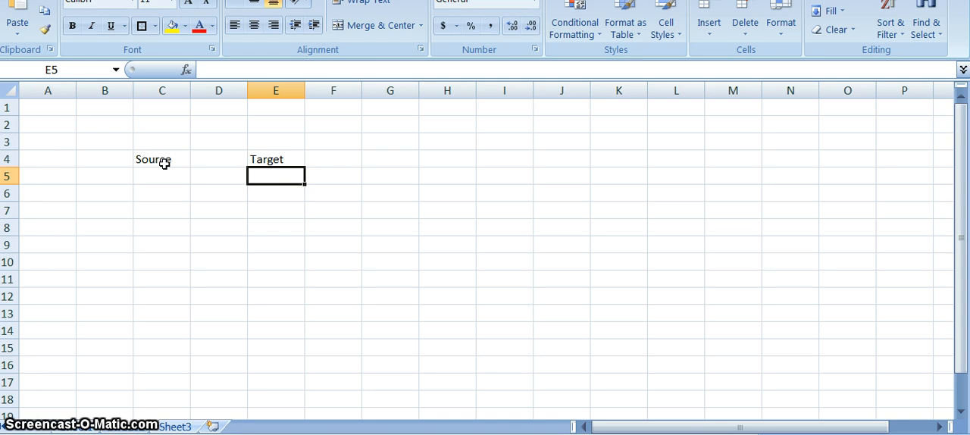
type("10000")
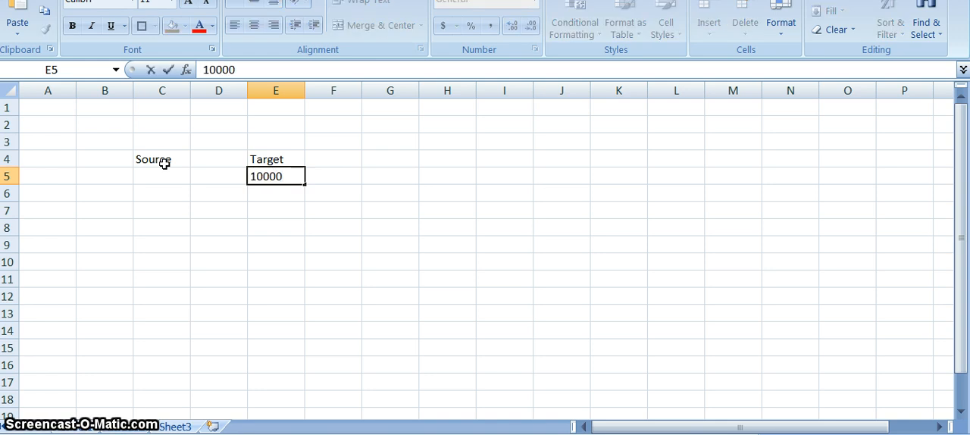
type("1")
key("Return")
type("1")
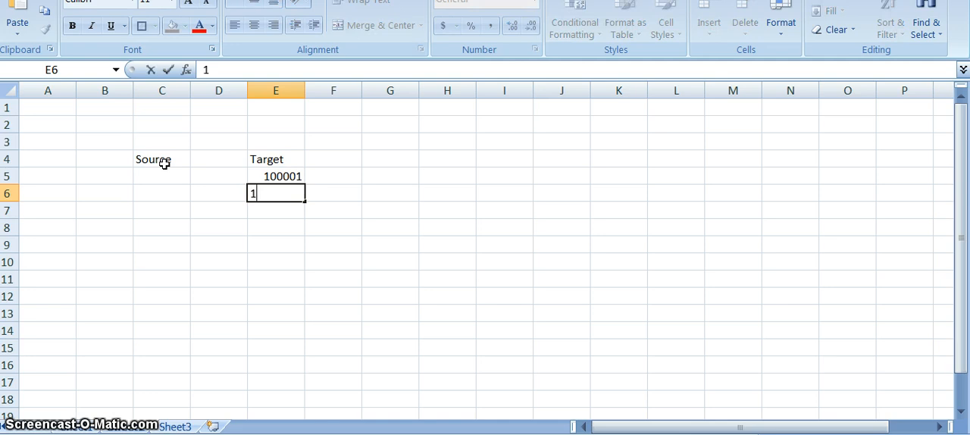
type("00002")
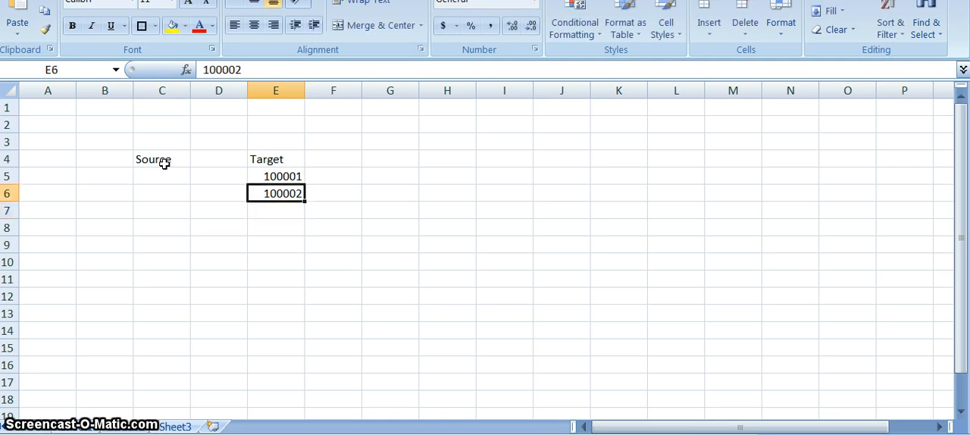
Enter the source codes 1258001 in C5 and 1258002 in C6 under the Source header
key("Left")
key("Up")
key("Left")
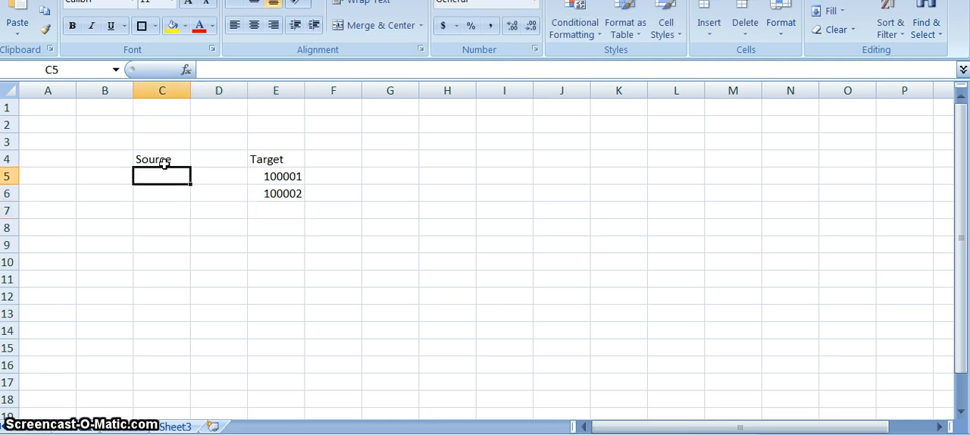
type("1258001")
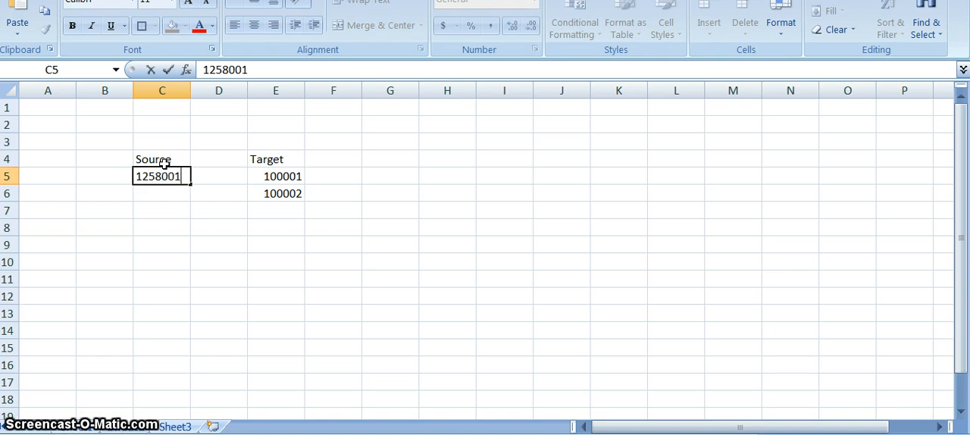
type("1258002")
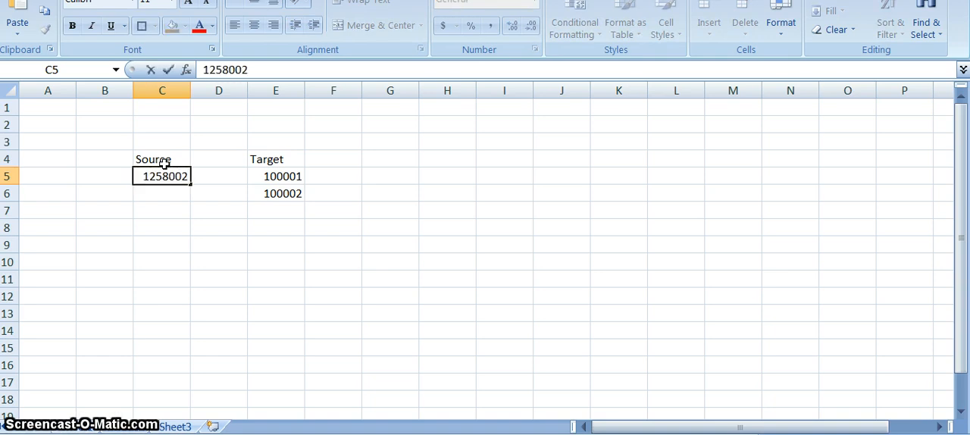
key("BackSpace")
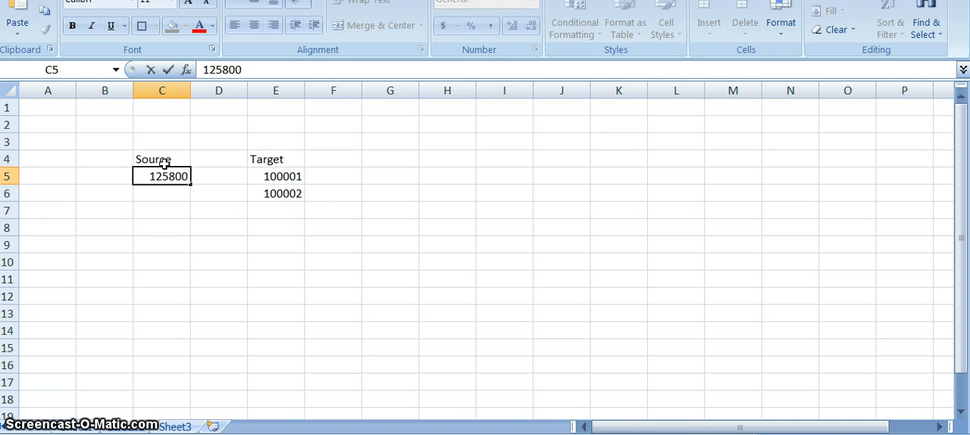
type("1")
key("Return")
type("125")
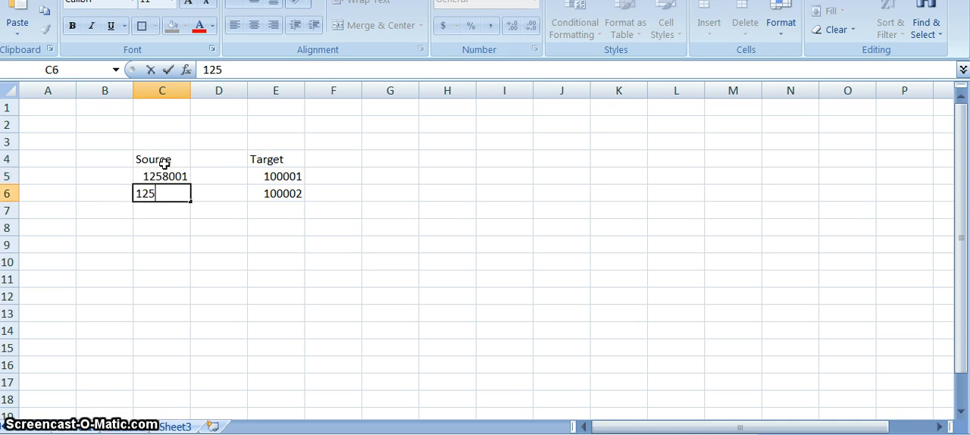
type("8002")
key("Return")
key("Up")
key("Up")
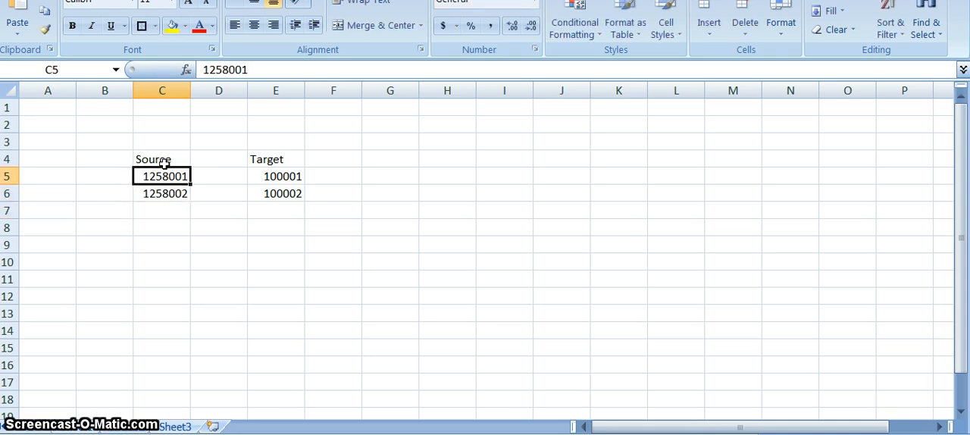
key("Right")
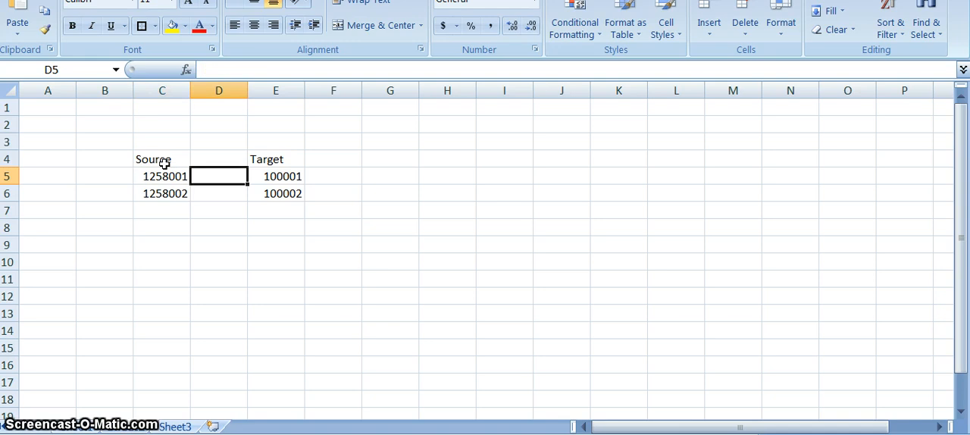
key("Down")
key("Left")
key("Left")
key("Down")
key("Right")
key("Down")
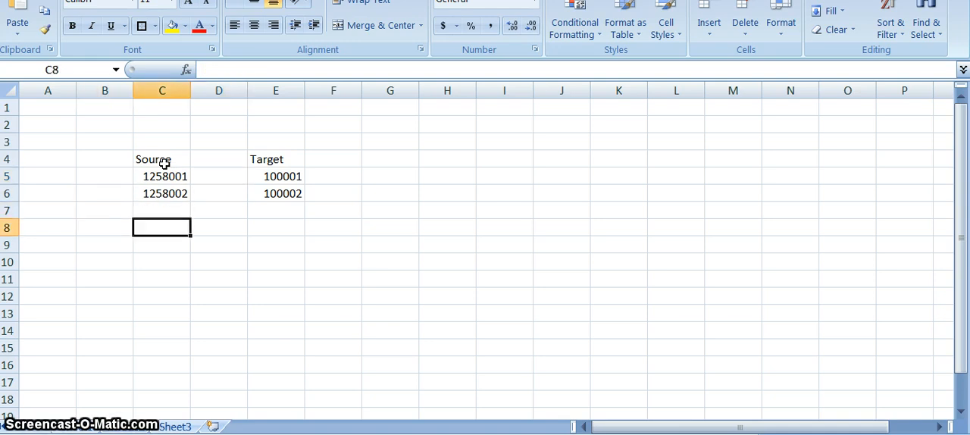
key("Down")
key("Up")
Open Notepad and move its window below the Source and Target table
key("super")
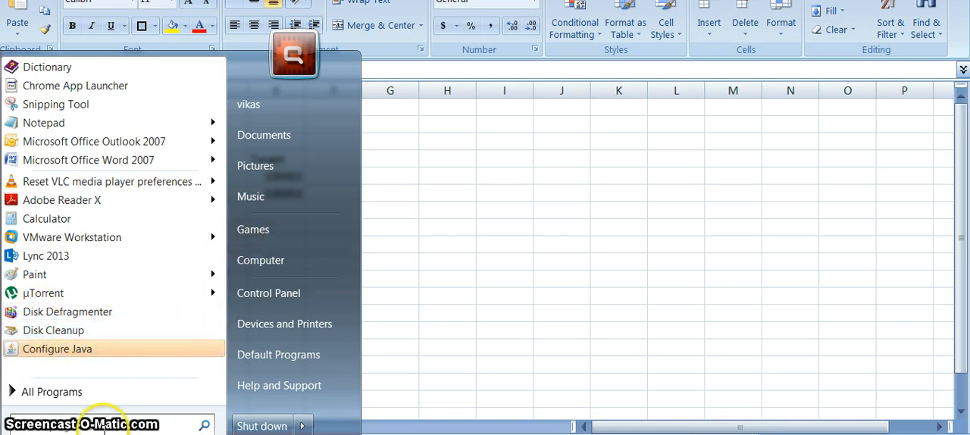
type("calc")
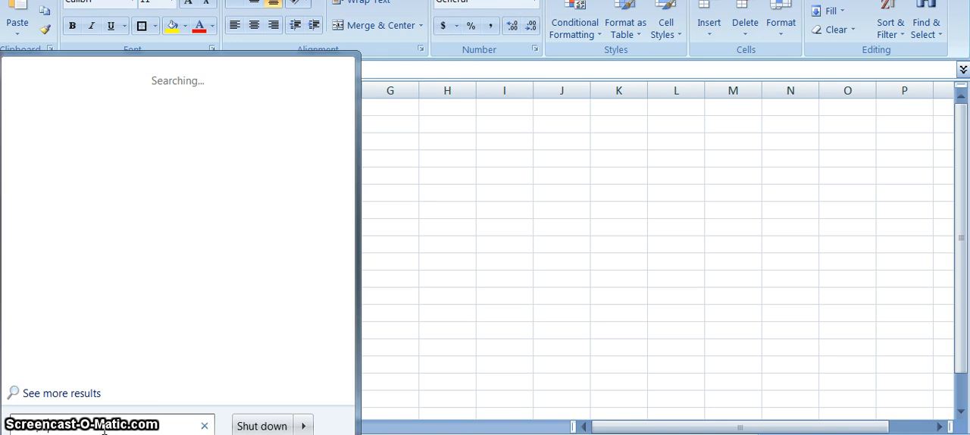
left_click(108, 419)
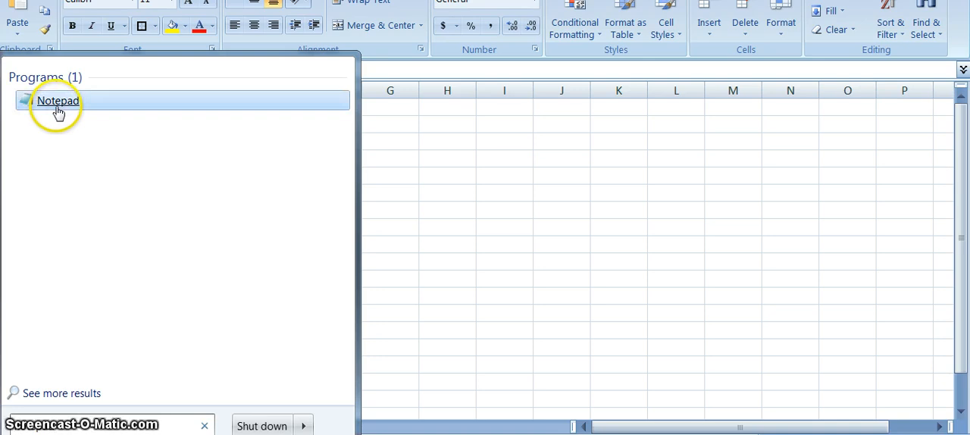
left_click(58, 111)
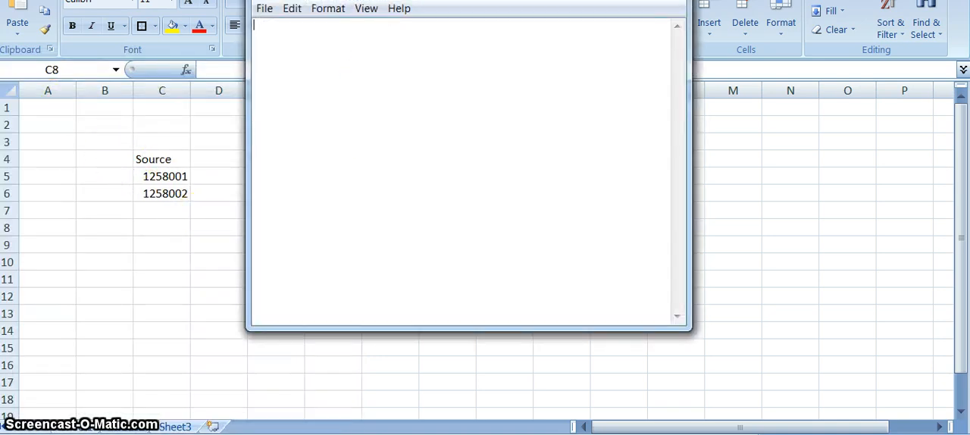
left_click_drag(394, 0, 243, 276)
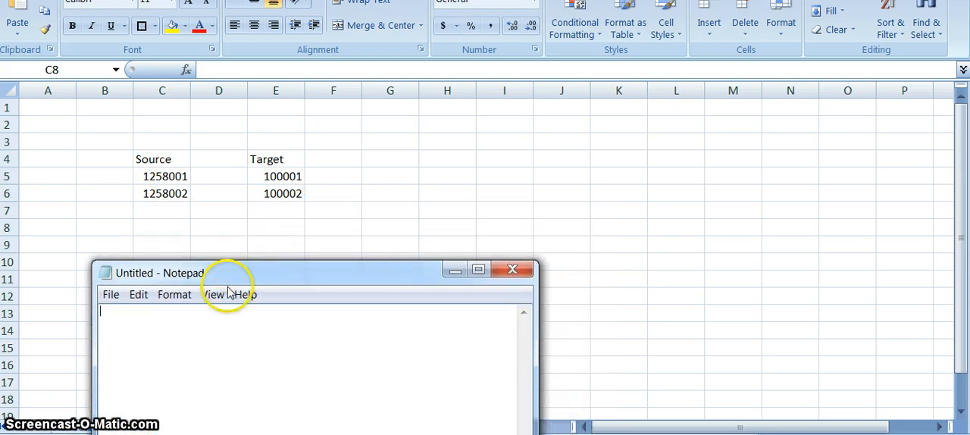
Write the sample data line "Actual, 2014, May, YTD, C1, C2,C3, C4, ICP, 1258001, 100$" in the empty note
type("Actual, 2014,")
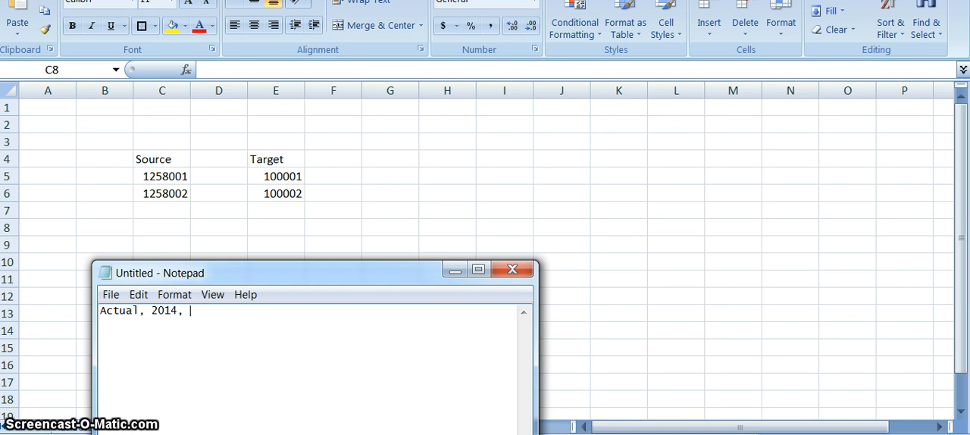
type("May,")
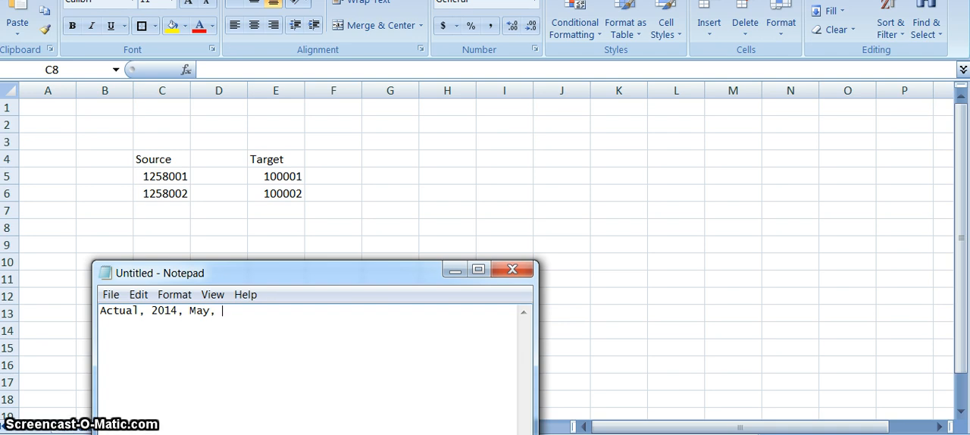
type("YTD, C1, C2,C4")
key("BackSpace")
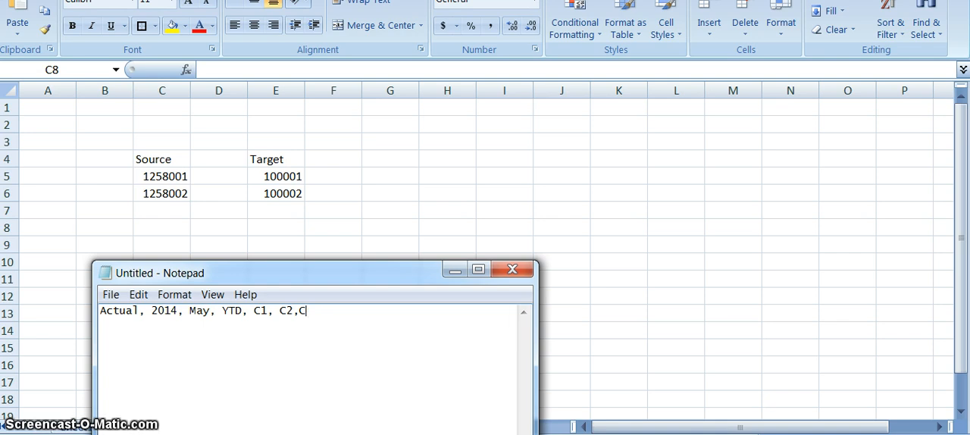
type("3, C4, ")
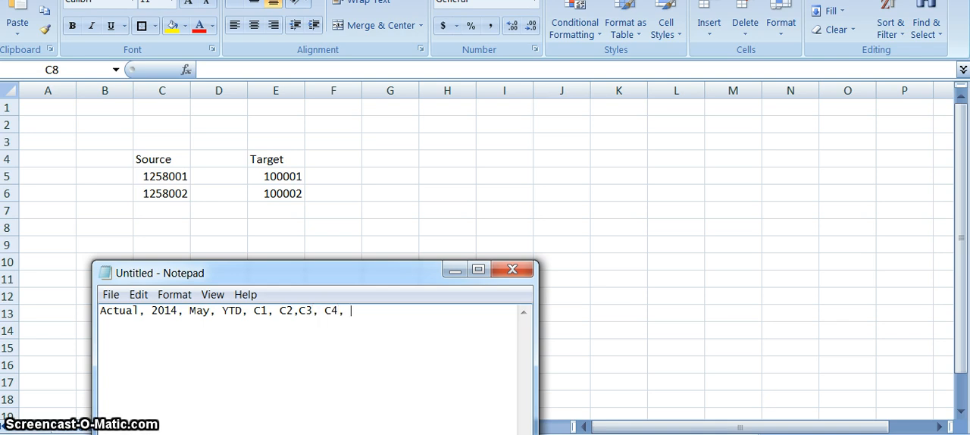
type("ICP, 1258001, 100$")
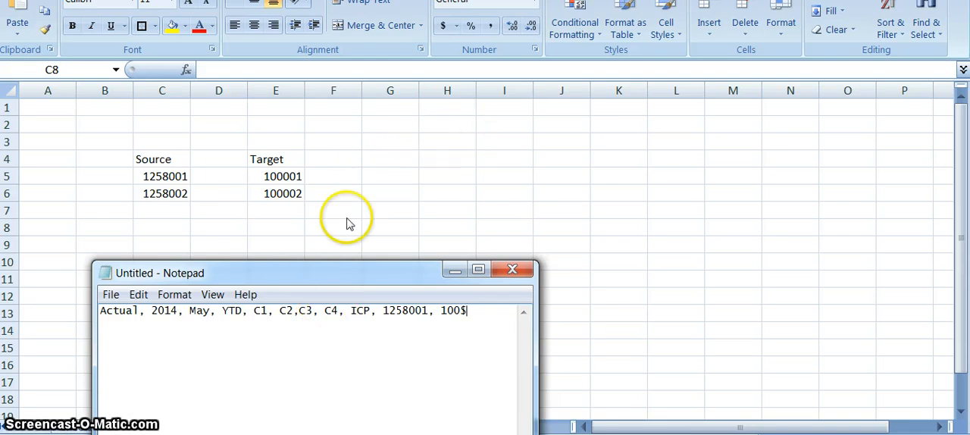
left_click(413, 319)
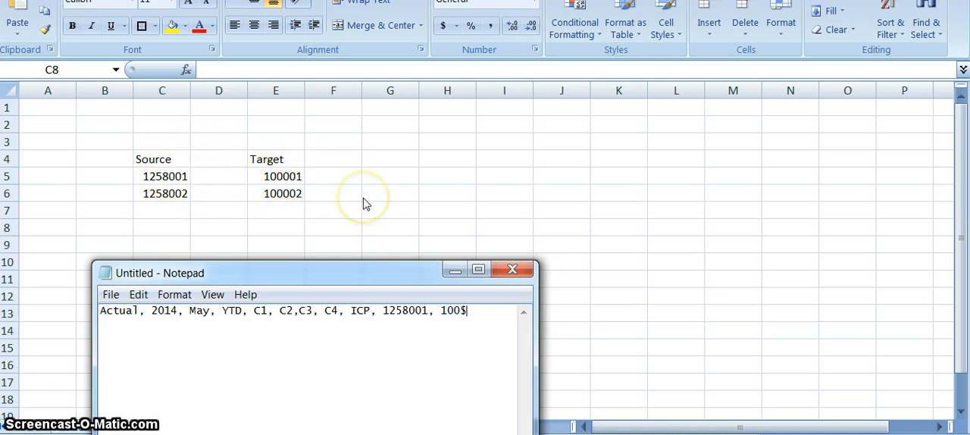
Switch back to the Excel mapping worksheet and select cell D9 below the table
key("alt+Tab")
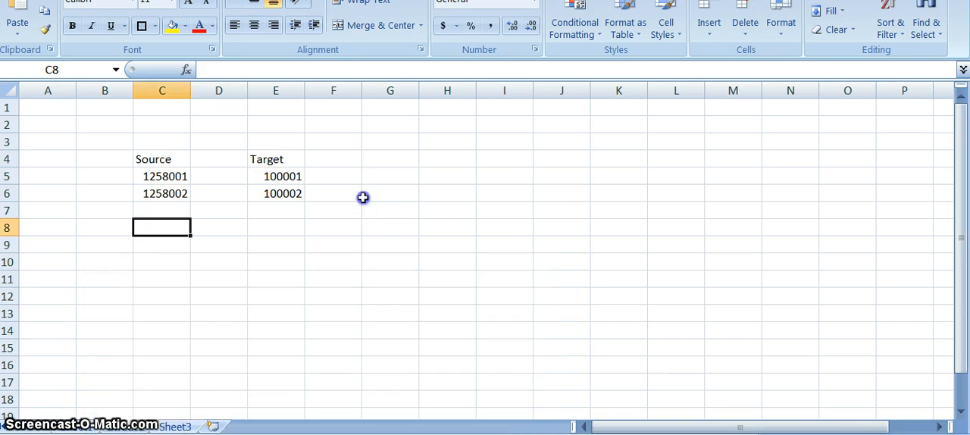
left_click(210, 242)
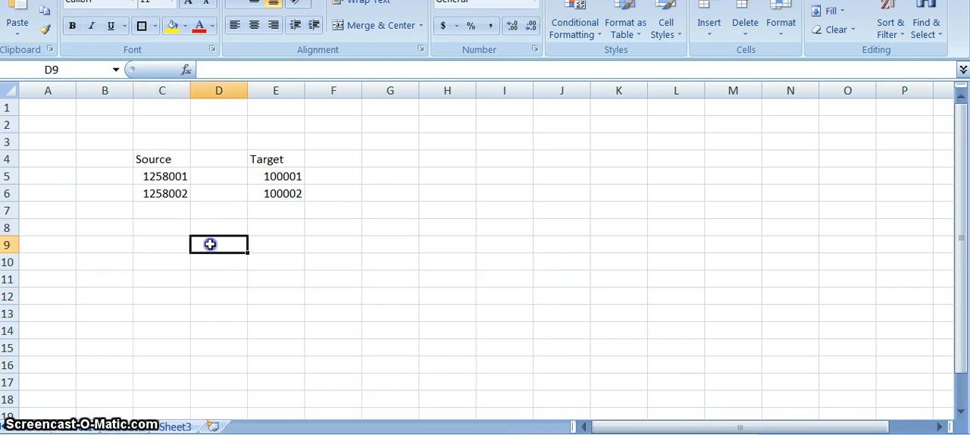
left_click(176, 177)
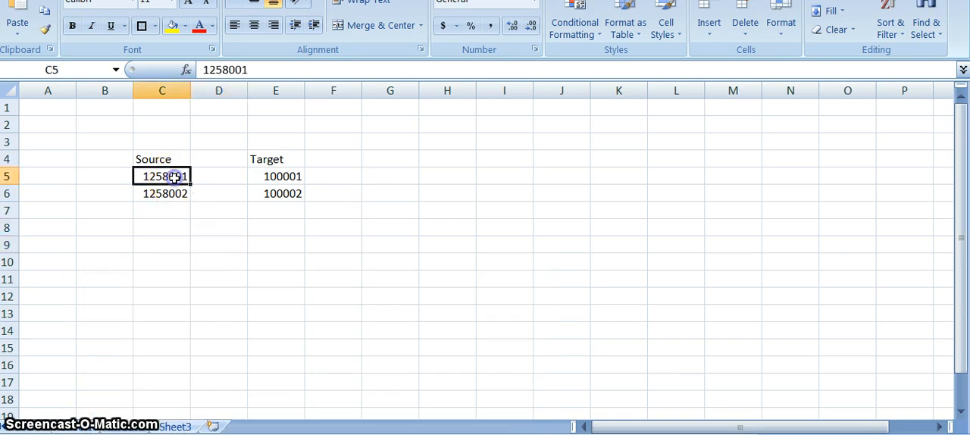
left_click(271, 177)
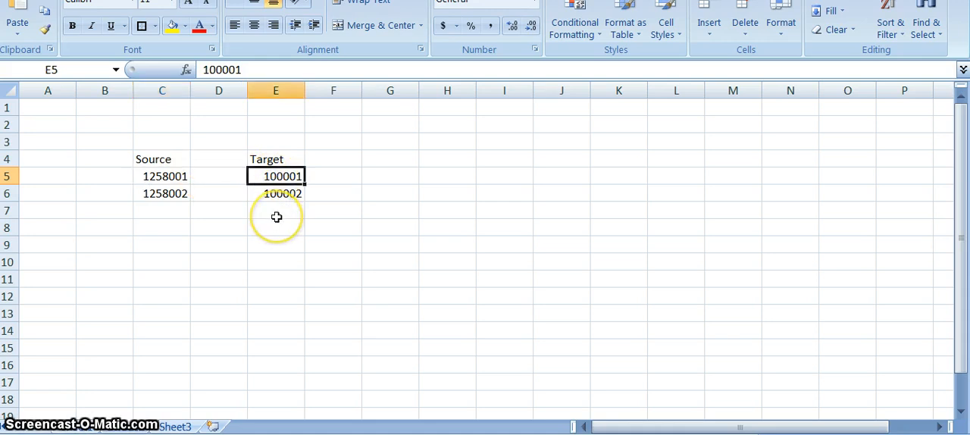
left_click(278, 216)
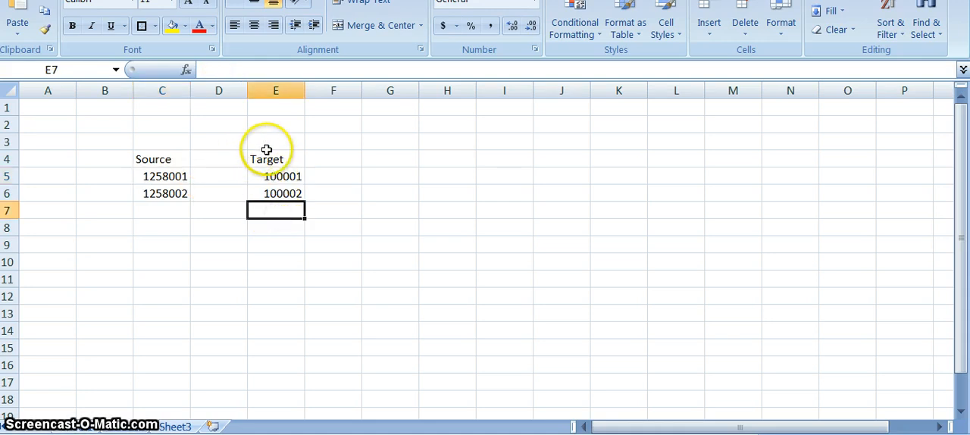
Enter the heading "Explict" in D3 above the Source and Target table and make it bold
left_click(227, 143)
type("Explict")
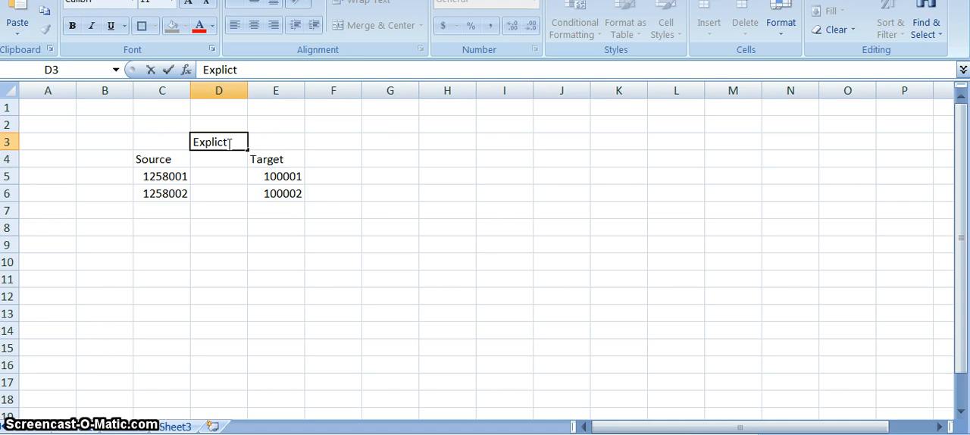
key("Return")
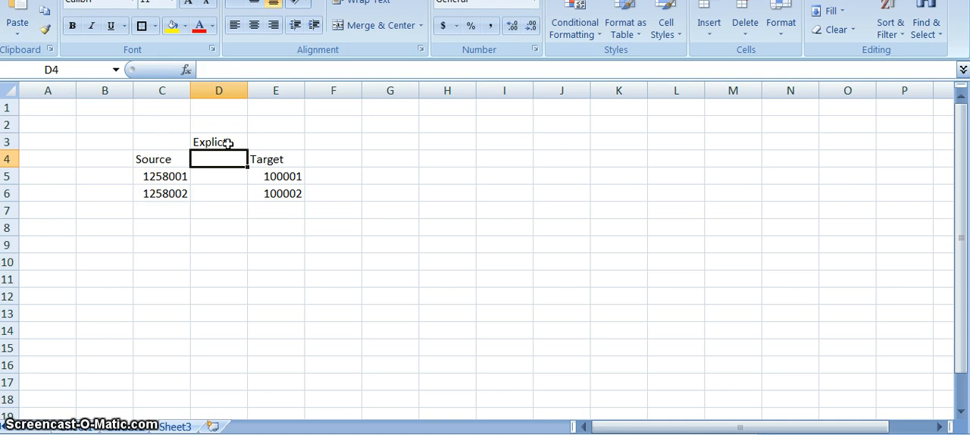
left_click(228, 144)
key("ctrl+b")
Start a second mapping table below the first with the headers "Souce" in C9 and "Target" in E9
key("Down")
key("Down")
key("Down")
key("Down")
key("Down")
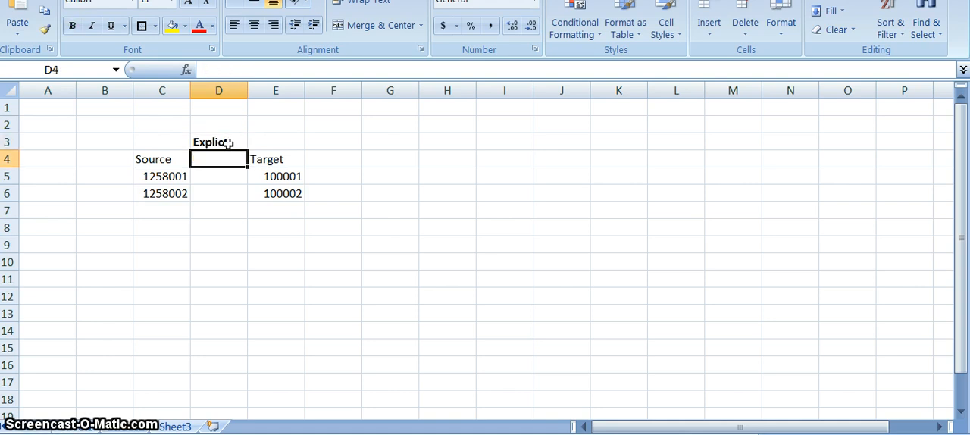
key("Down")
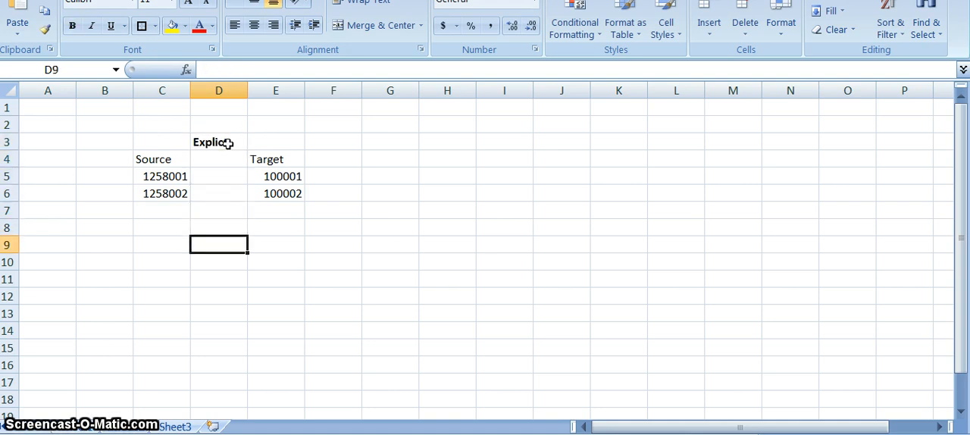
key("Left")
type("Soi")
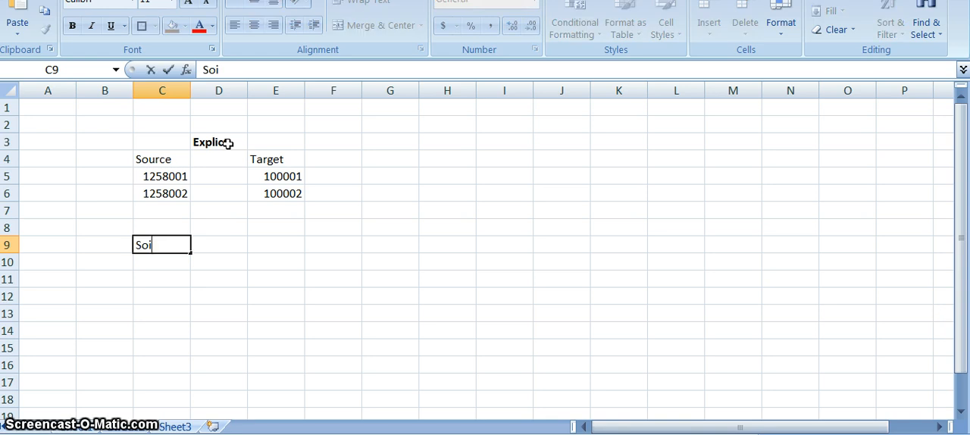
type("c")
key("BackSpace")
key("BackSpace")
type("uce")
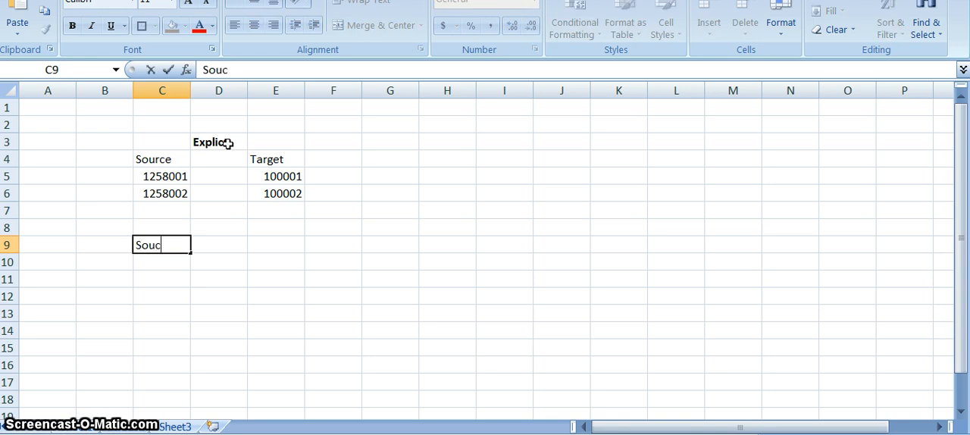
key("Right")
key("Right")
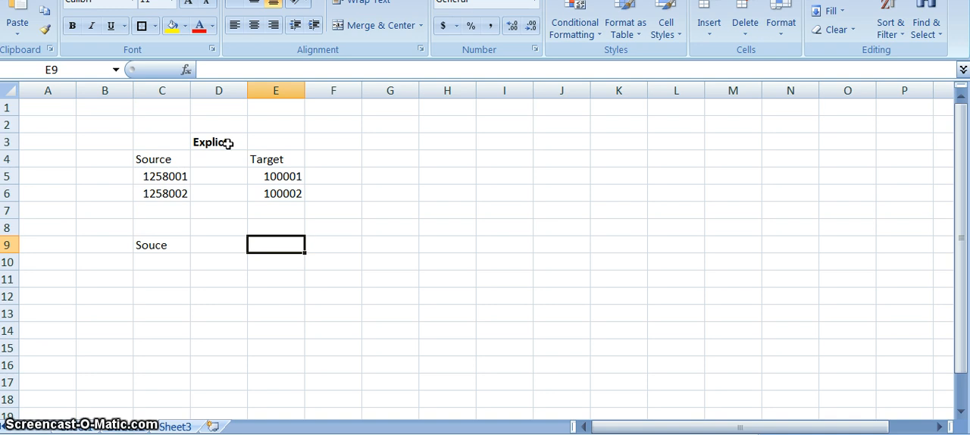
type("Target")
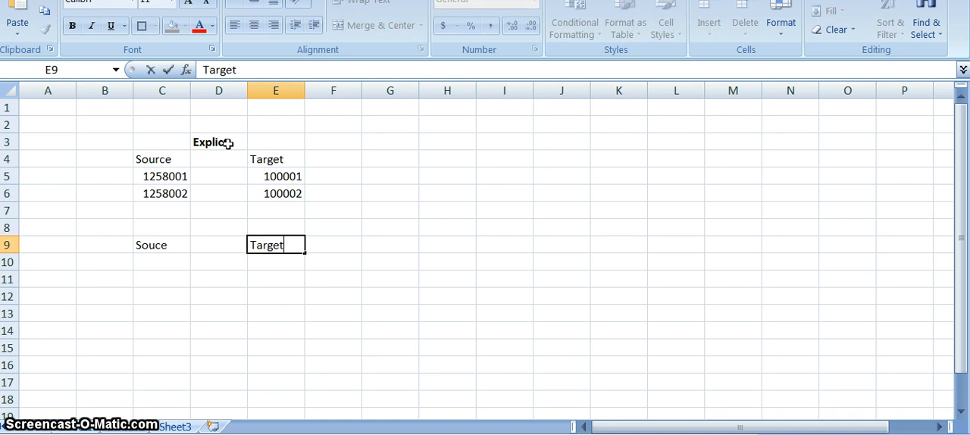
key("Return")
Make the second table's header row C9:E9 bold
key("Left")
key("Left")
key("Left")
key("Up")
key("Right")
key("shift+Right")
key("shift+Right")
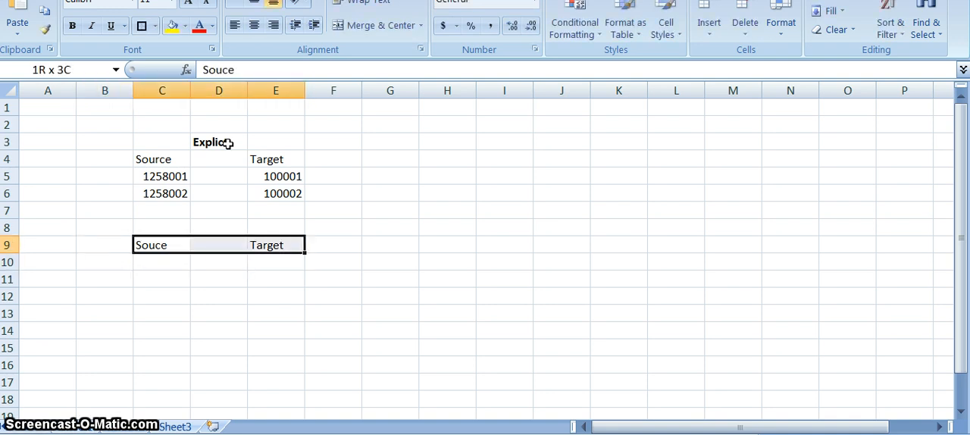
key("shift+Right")
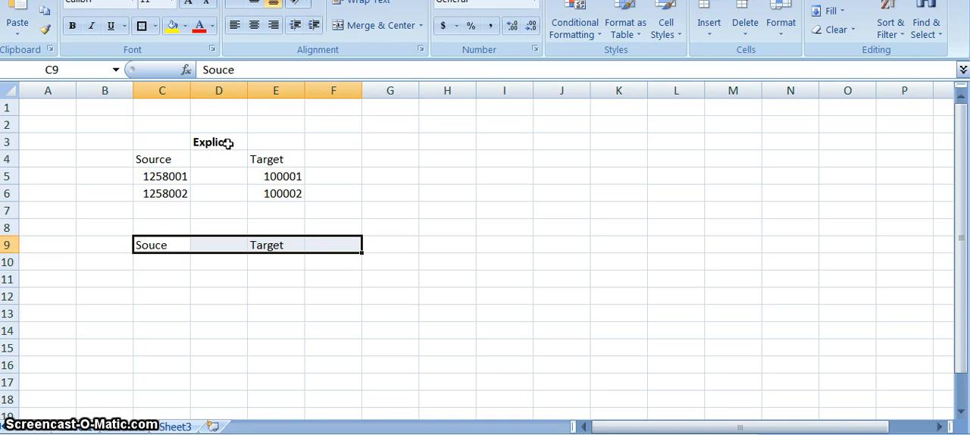
key("shift+Left")
key("ctrl+b")
Enter the source code 1258001 in C10 and extend it with an extra zero to 12580001
key("Down")
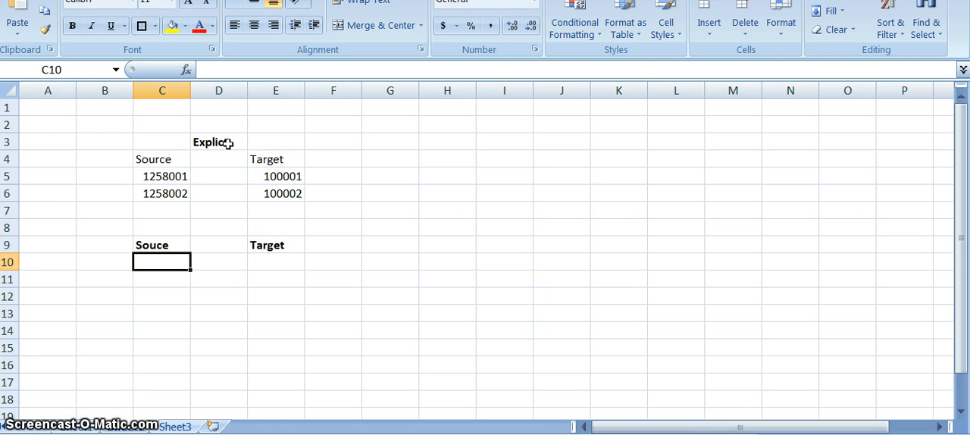
type("1258001")
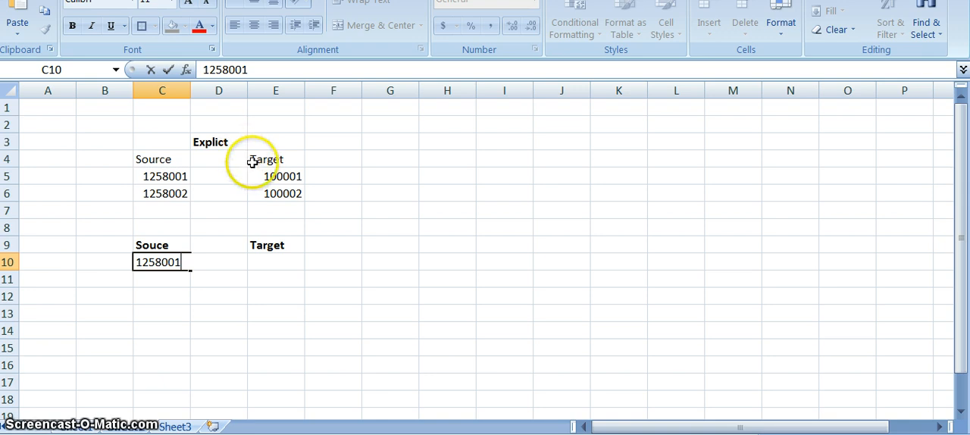
left_click(256, 295)
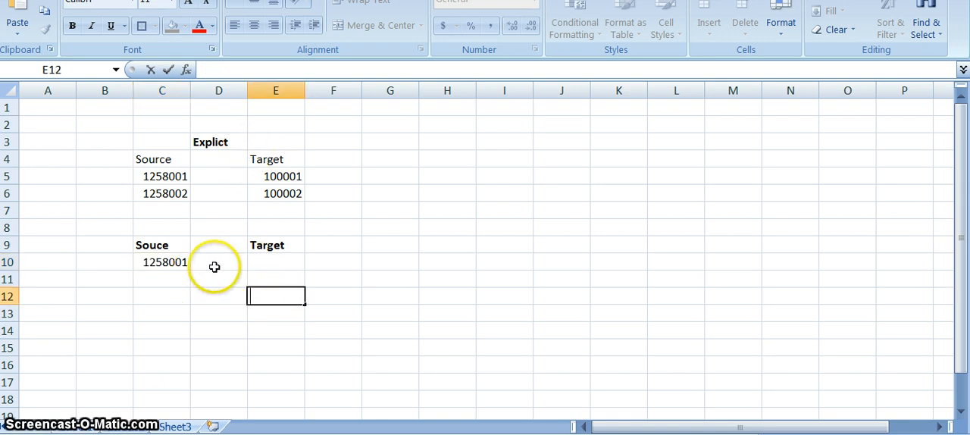
left_click(184, 263)
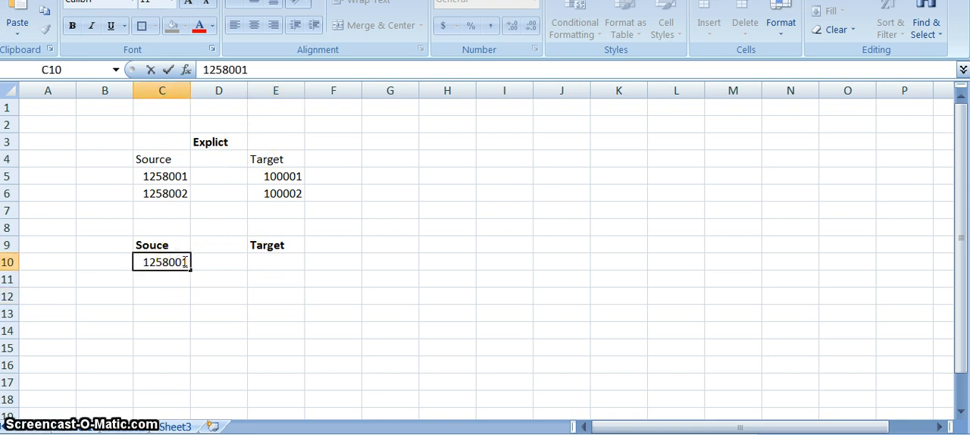
type("0")
left_click(221, 280)
Enter 1258001 in E10 under the second Target header and correct the source code in C10 to 1258001
left_click(257, 266)
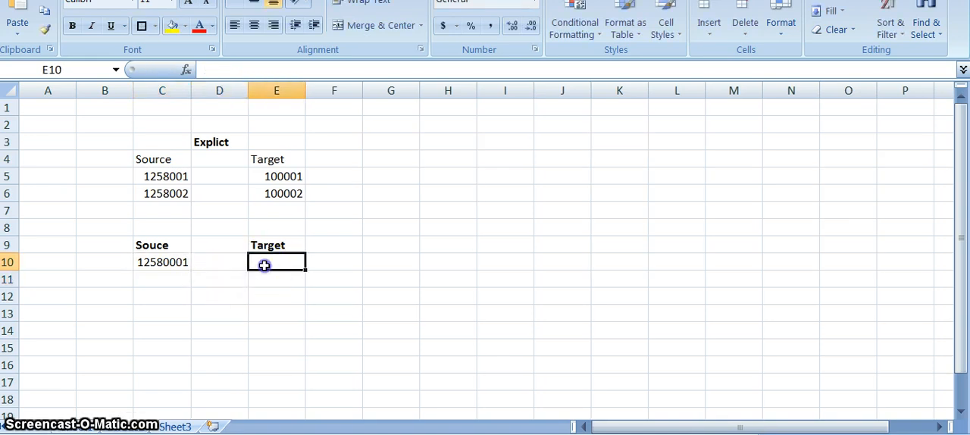
type("1258001")
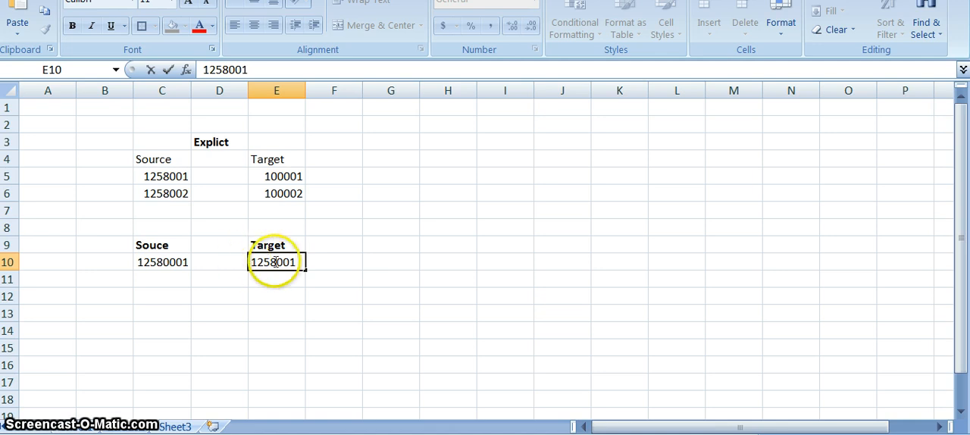
double_click(176, 262)
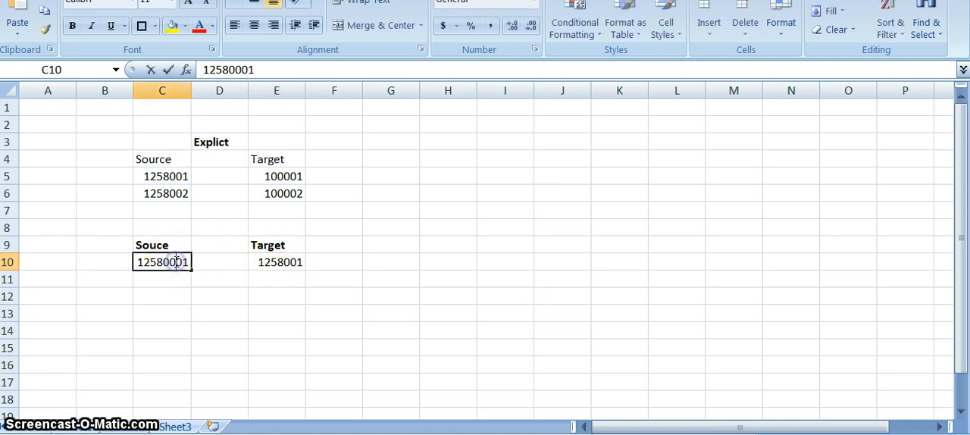
key("BackSpace")
left_click(184, 291)
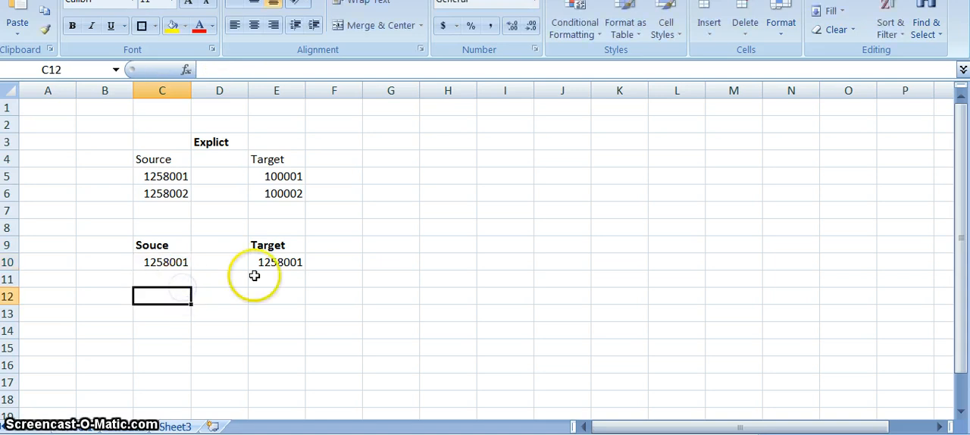
left_click(274, 263)
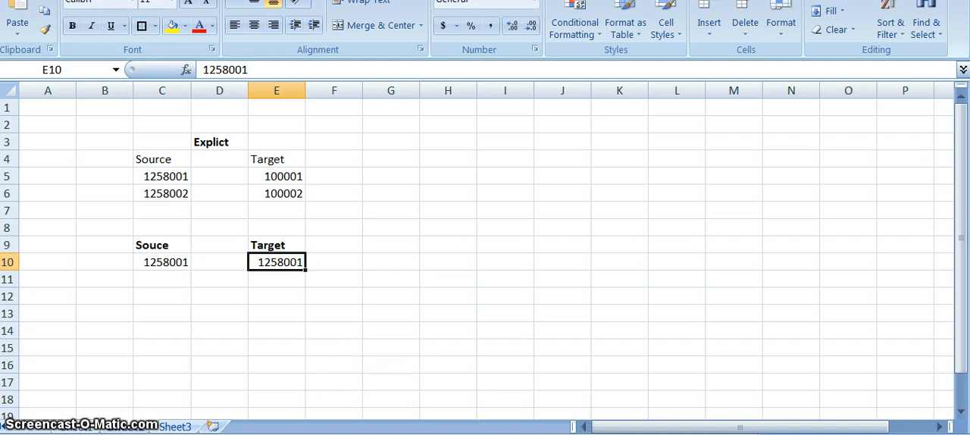
Review the sample data line in Notepad and the account grid in Oracle EPM Workspace, and return to the Excel mapping sheet
key("alt+Tab")
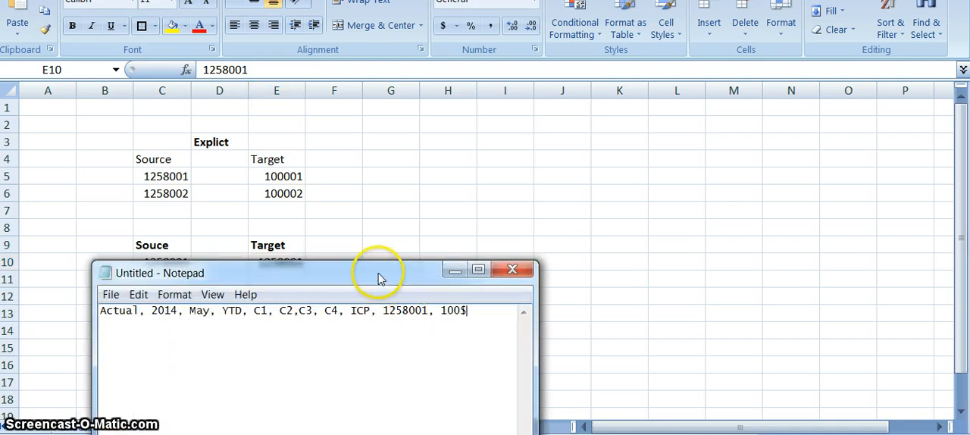
left_click_drag(379, 280, 358, 326)
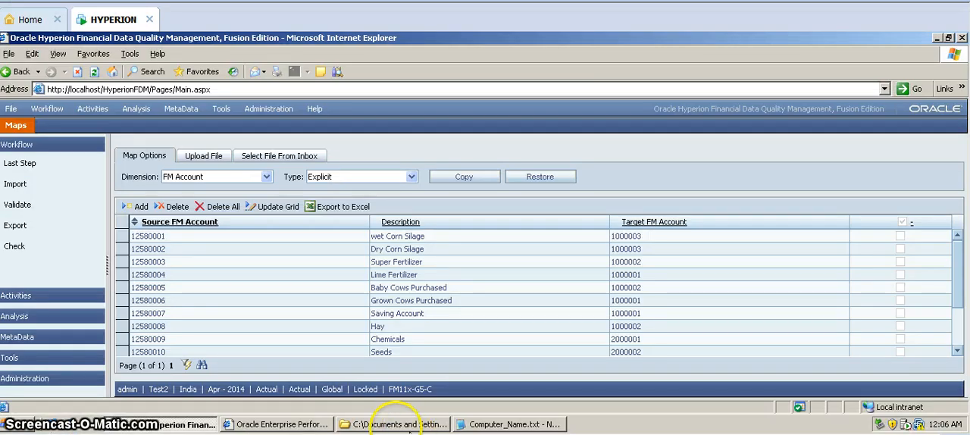
left_click(301, 426)
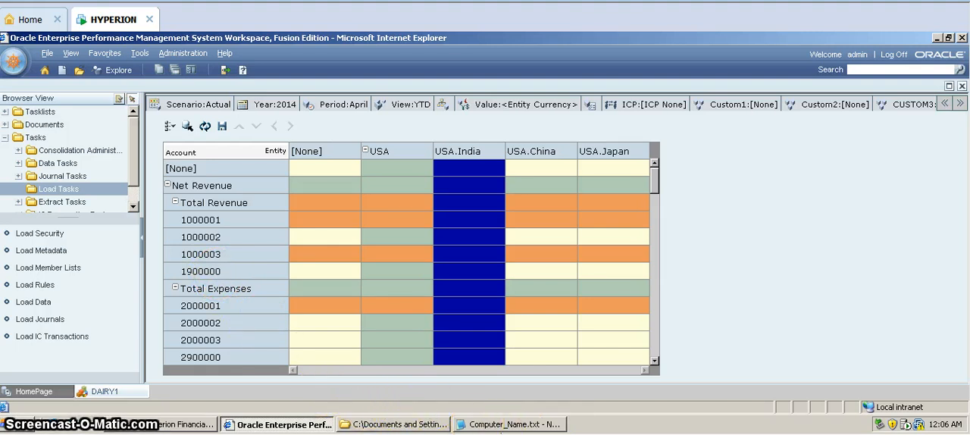
mouse_move(518, 434)
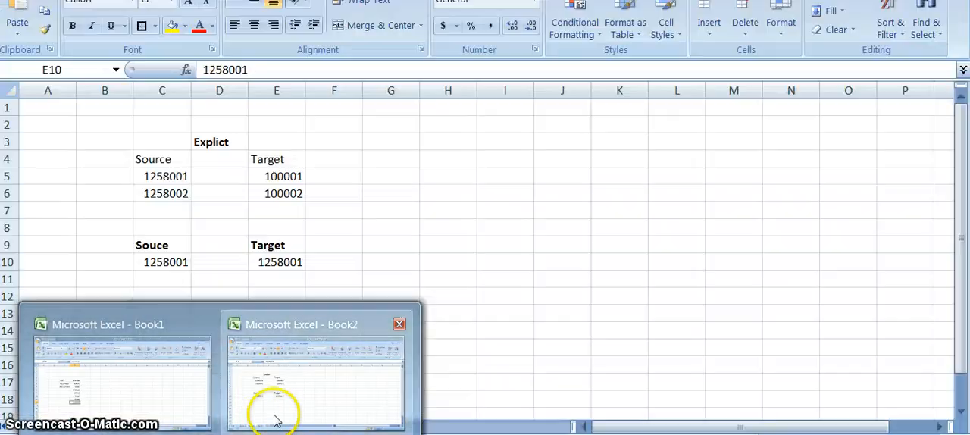
left_click(270, 410)
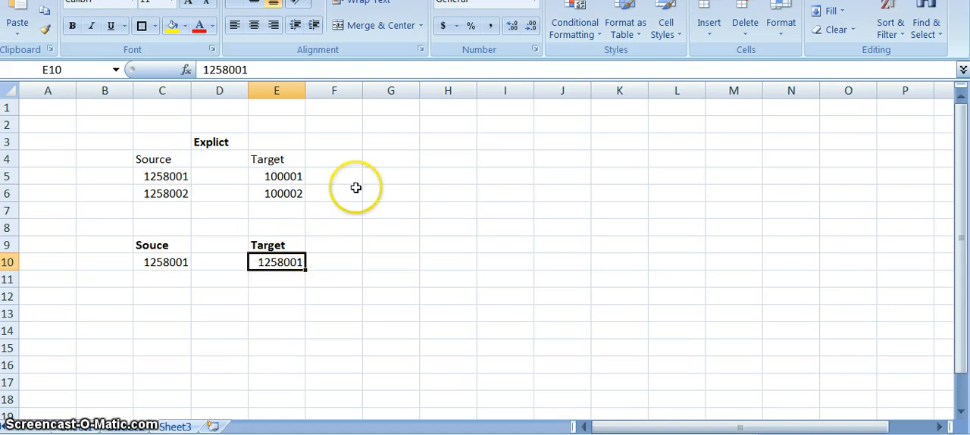
left_click_drag(391, 142, 211, 180)
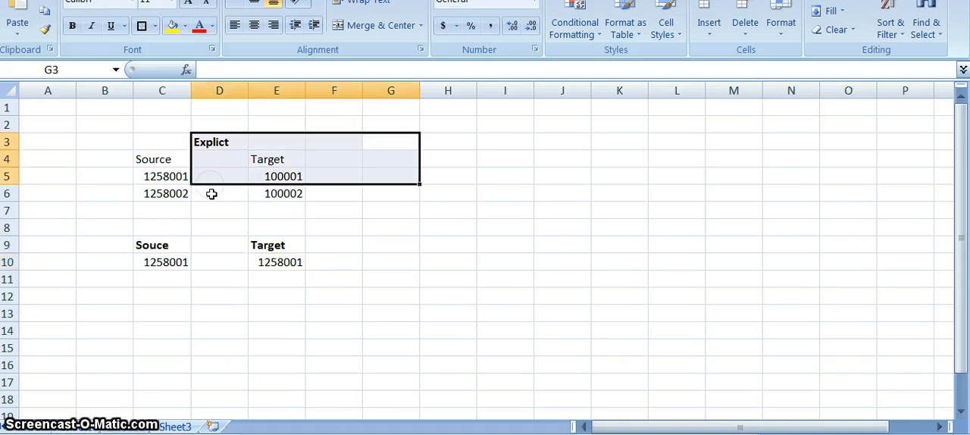
left_click(212, 194)
left_click(215, 146)
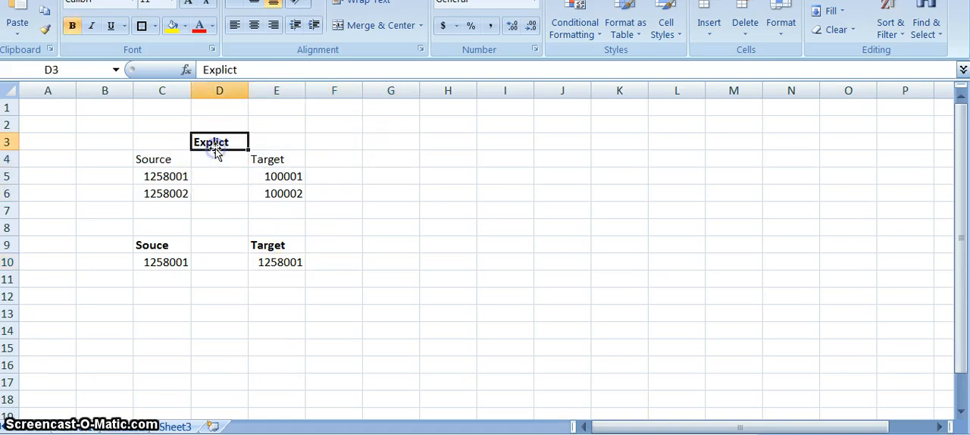
left_click(219, 244)
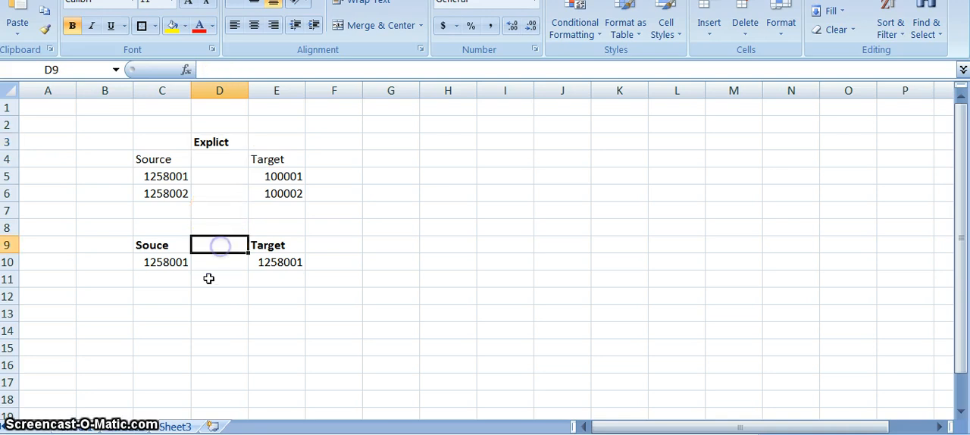
left_click(209, 278)
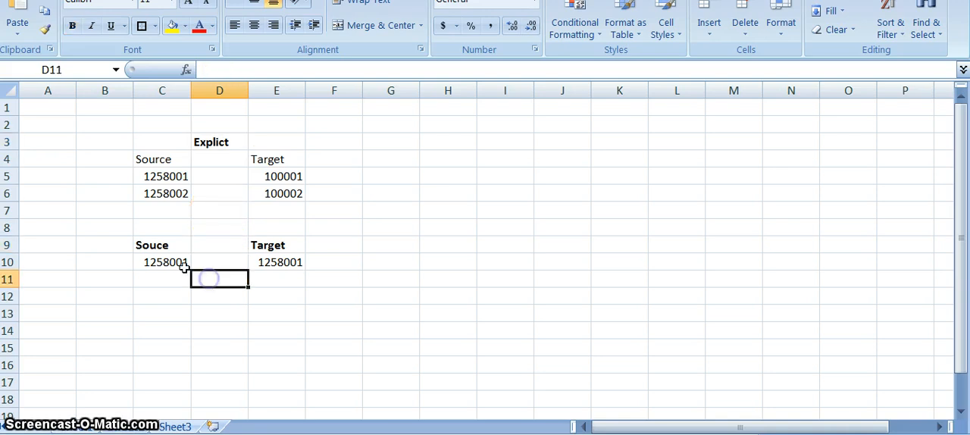
Enter the mapping type label "Like" in F9 beside the second table's Target header
left_click(349, 245)
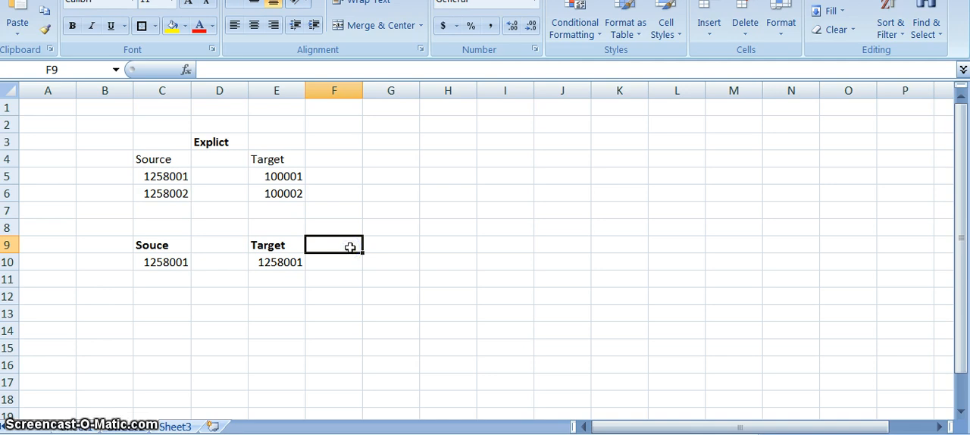
type("Like")
key("ctrl+Return")
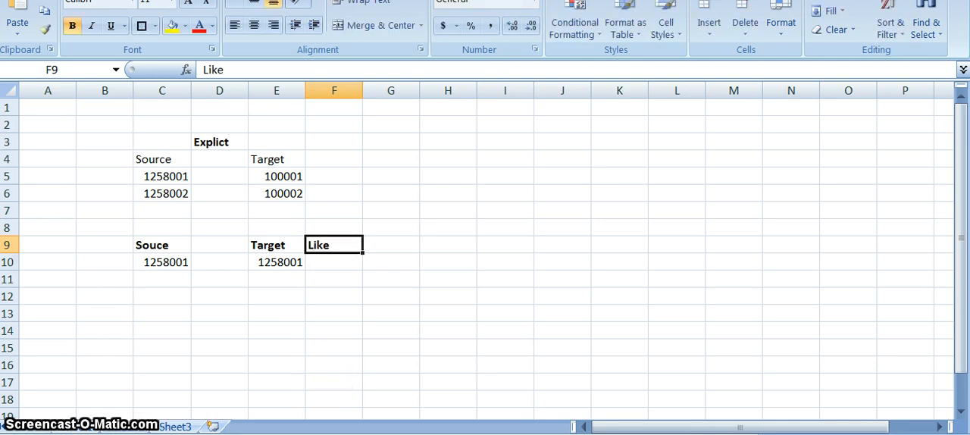
Switch to the Hyperion FDM Maps page and show the mapping types available for the FM Account dimension
left_click(383, 433)
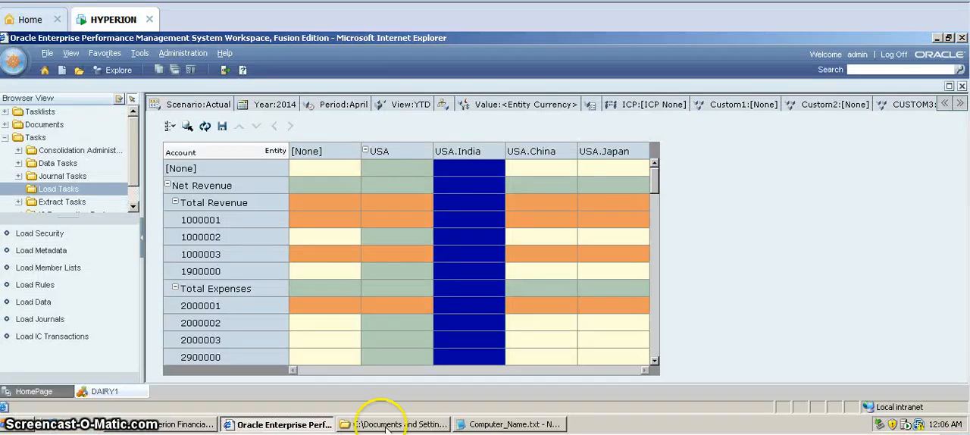
left_click(191, 421)
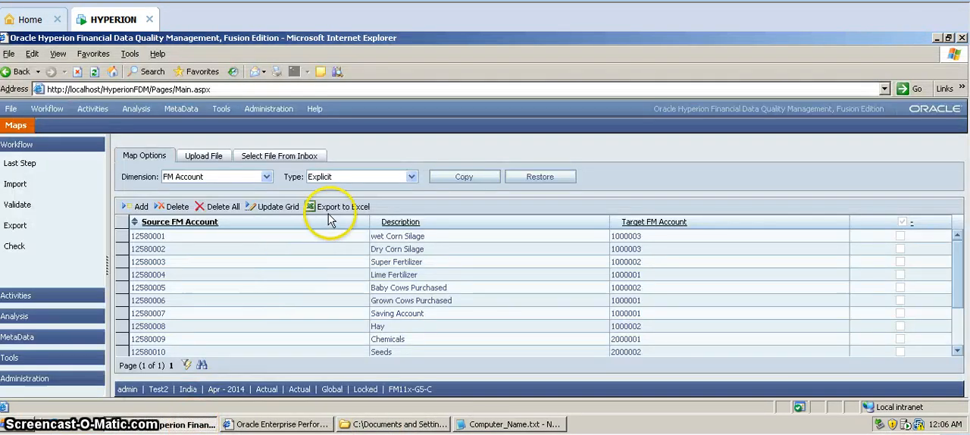
left_click(412, 177)
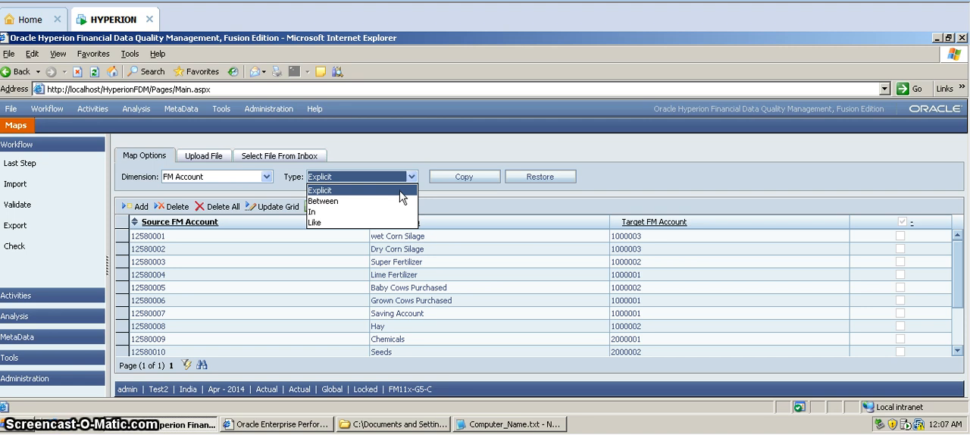
Compare the mapping sheet in Excel Book2 with the mapping types offered on the FDM Maps page, and return to the sheet
left_click(389, 165)
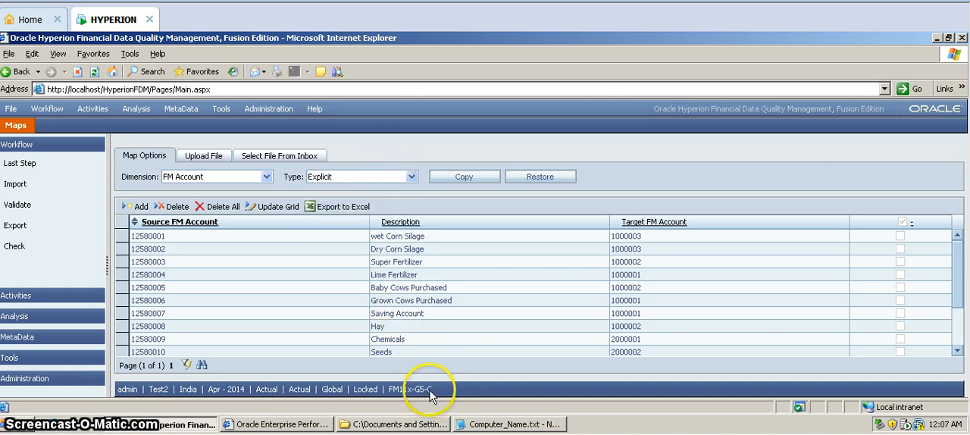
mouse_move(60, 424)
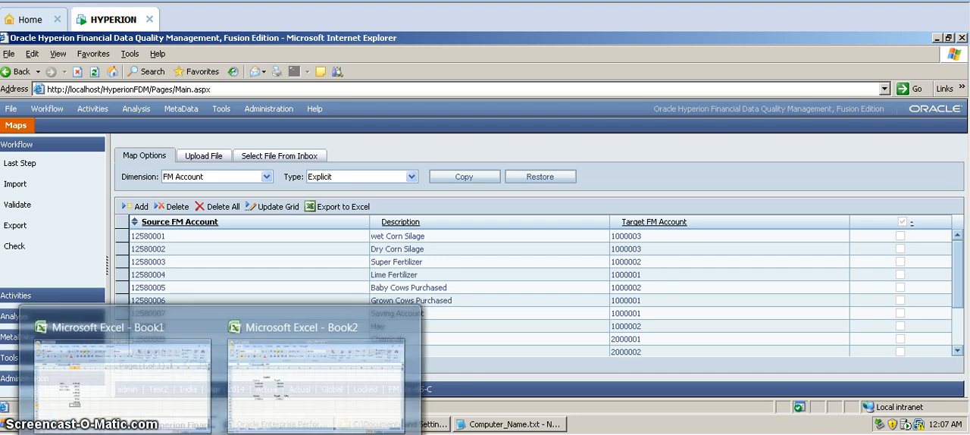
left_click(281, 388)
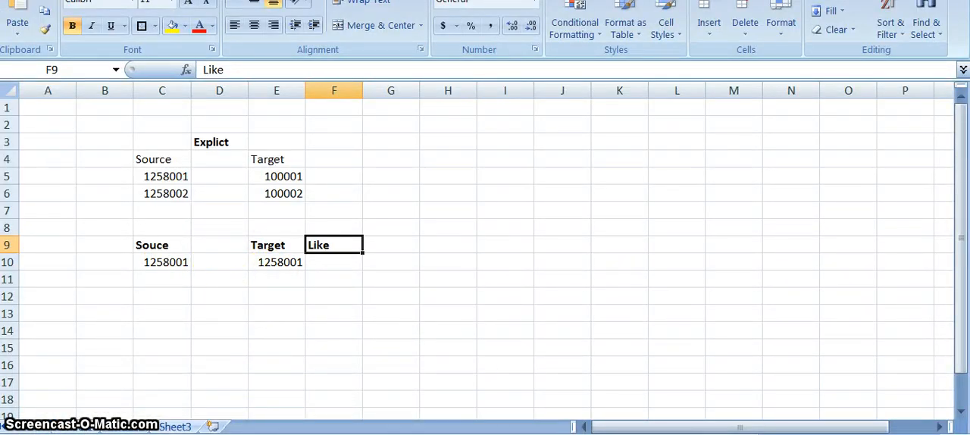
left_click(432, 433)
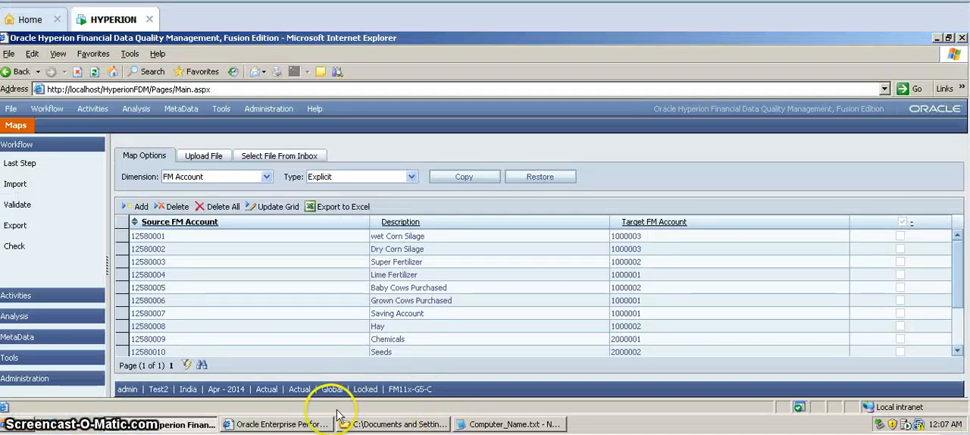
left_click(368, 177)
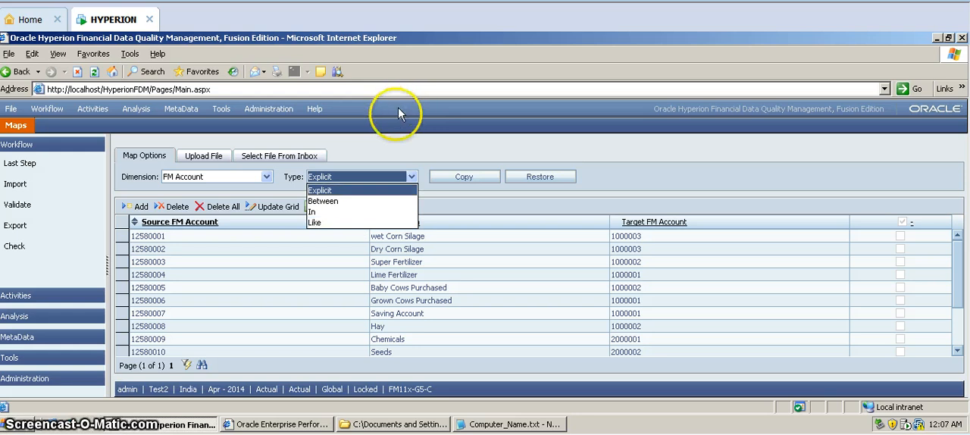
left_click(393, 141)
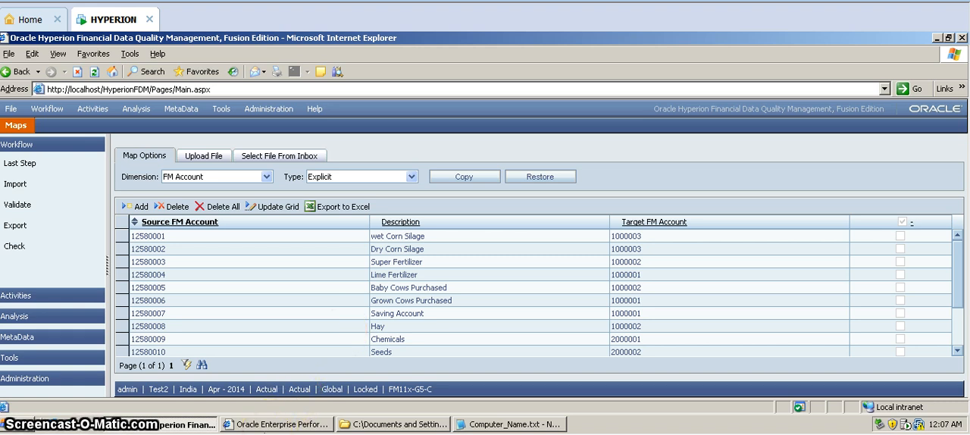
left_click(265, 390)
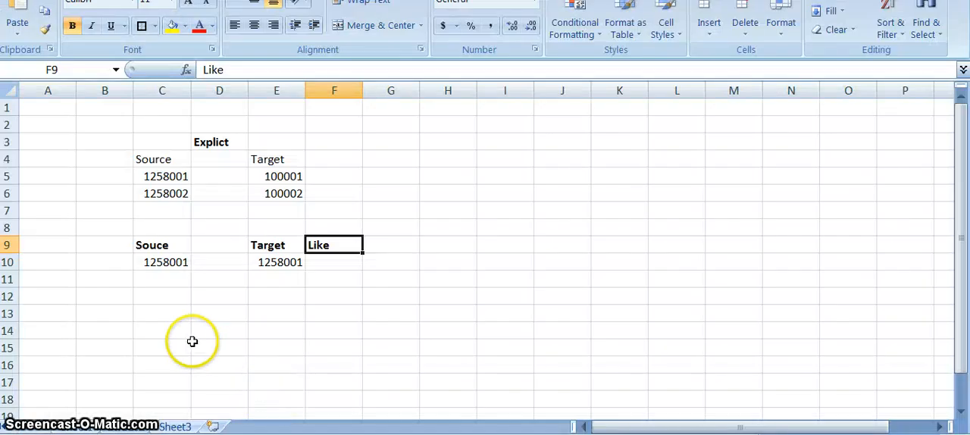
Add bold Source and Target headers in C13 and E13 for a third mapping table
left_click(191, 342)
left_click(170, 316)
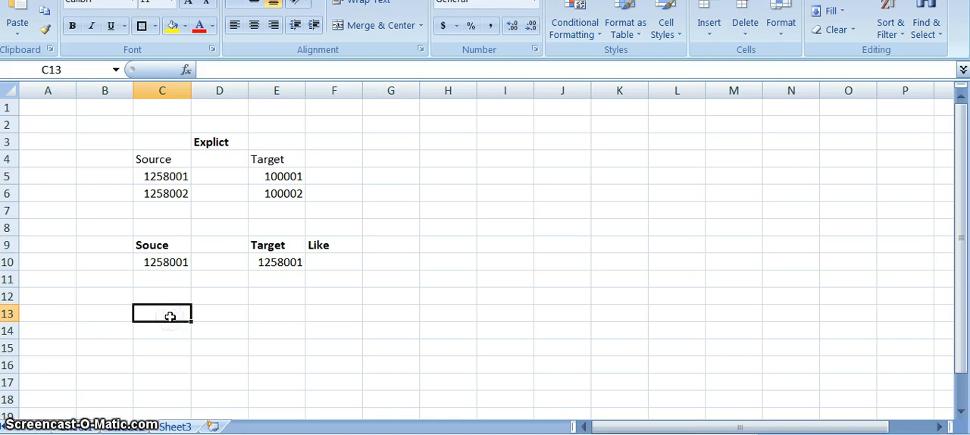
type("Source")
key("Tab")
key("Tab")
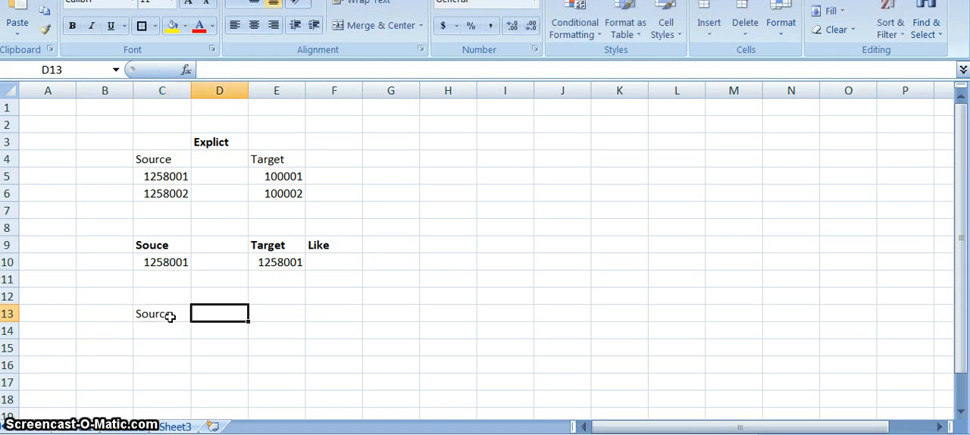
type("Target")
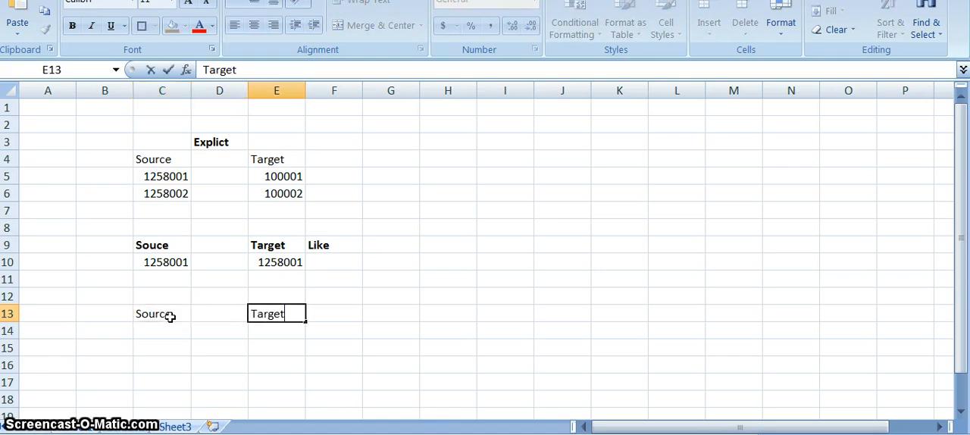
key("Return")
key("Up")
key("shift+Left")
key("shift+Left")
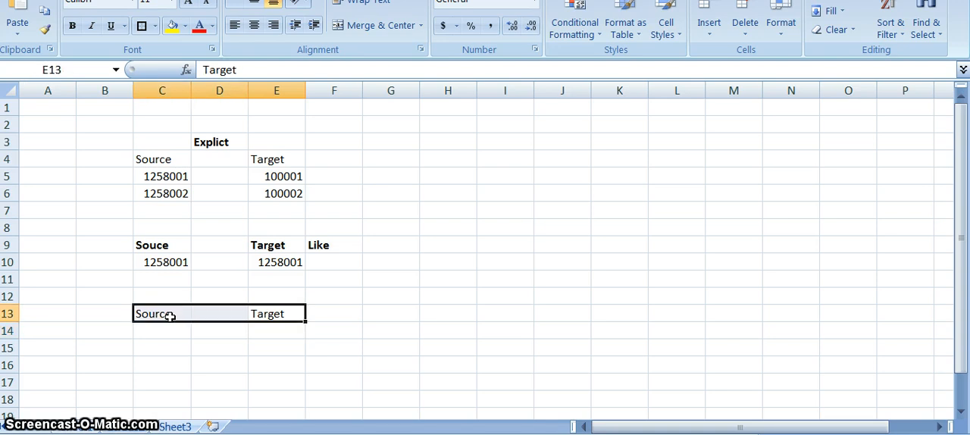
key("ctrl+b")
Enter 100001 in E14 under the third table's Target header
key("Down")
key("Left")
key("Down")
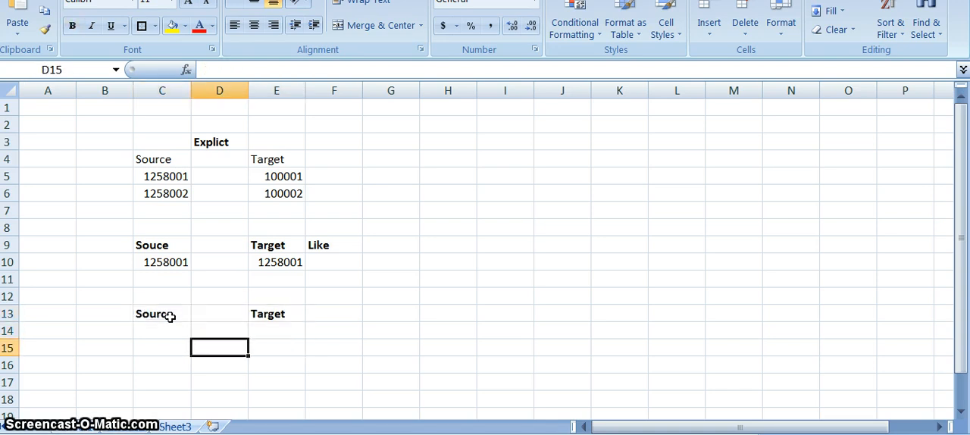
key("Up")
key("Left")
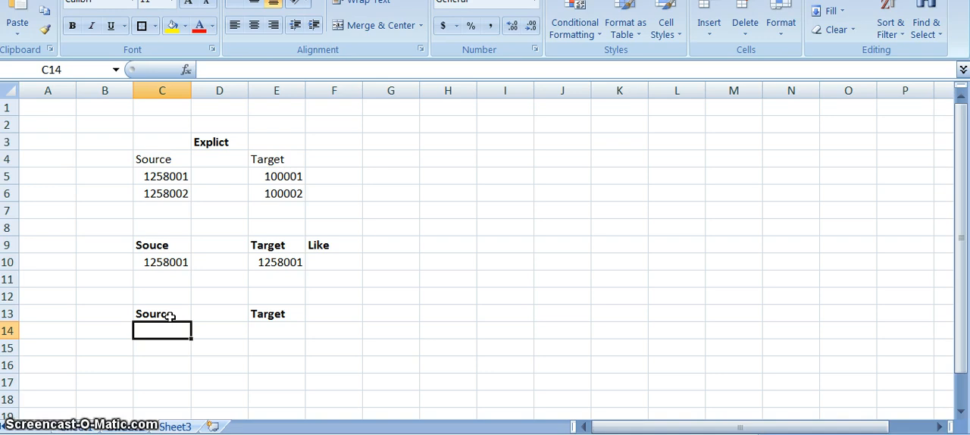
key("Right")
key("Right")
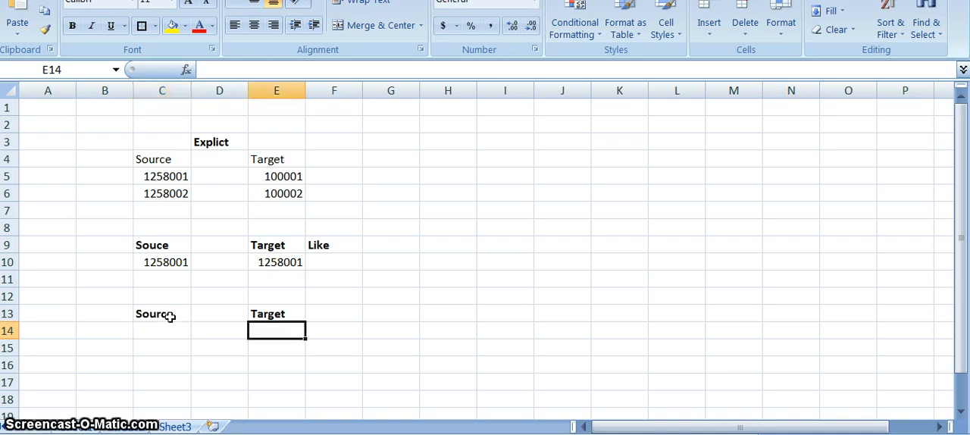
type("10000")
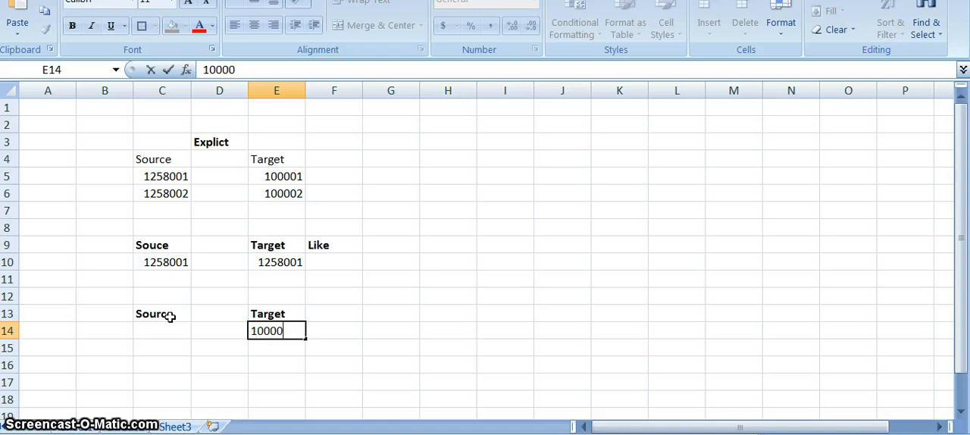
type("1")
key("Return")
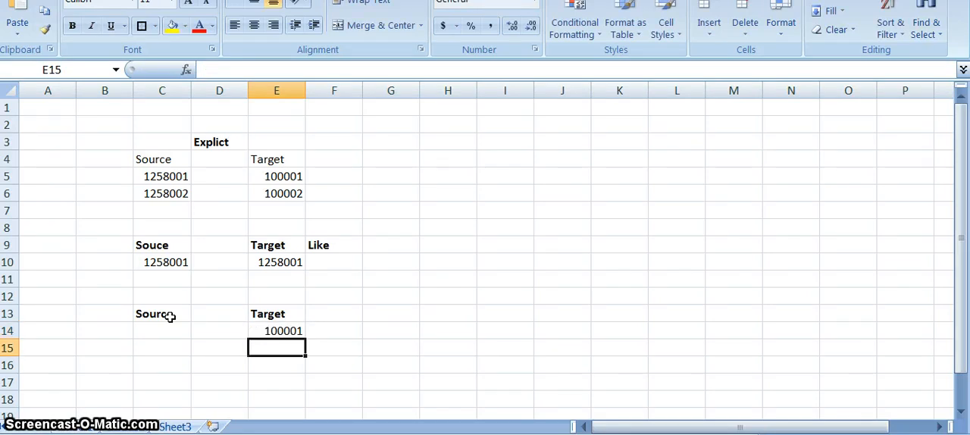
Try to enter the source accounts 1258001,1258009 together in C14 under the third Source header
key("Up")
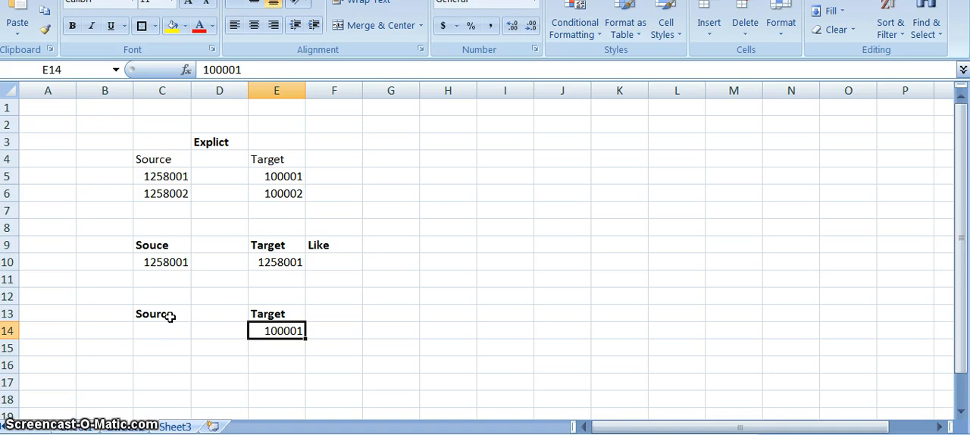
key("Left")
key("Left")
key("Right")
key("Right")
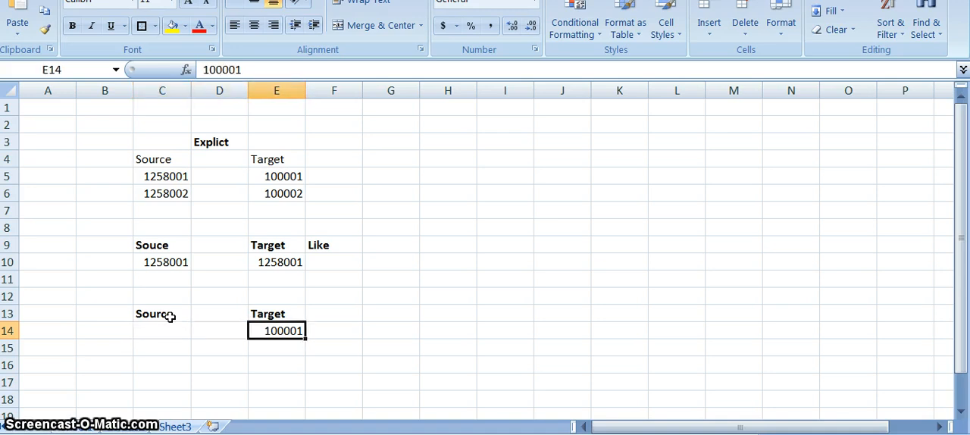
key("Left")
key("Left")
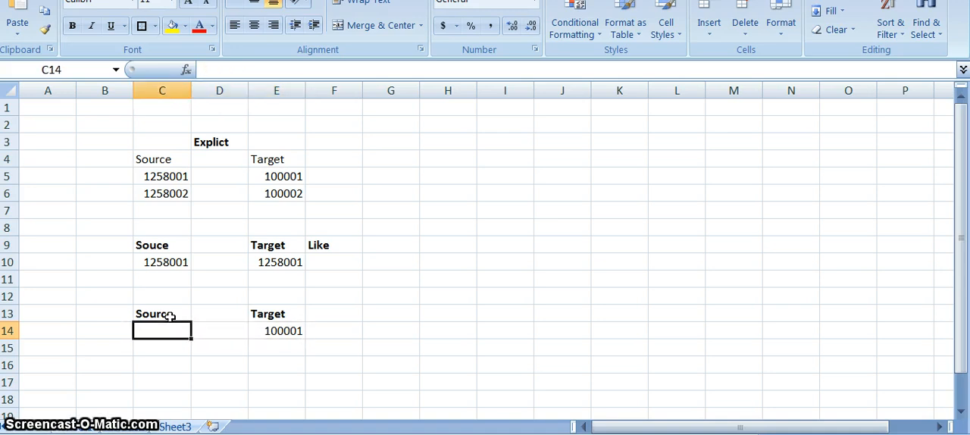
type("1258001,1258009")
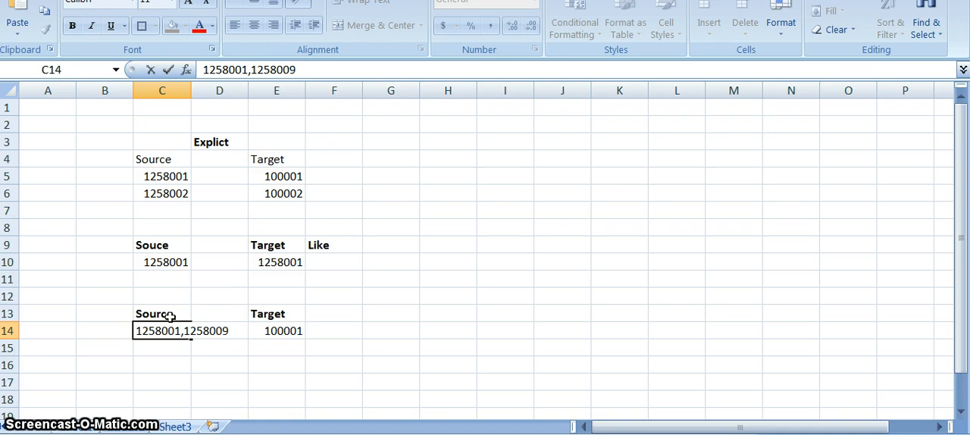
left_click(191, 349)
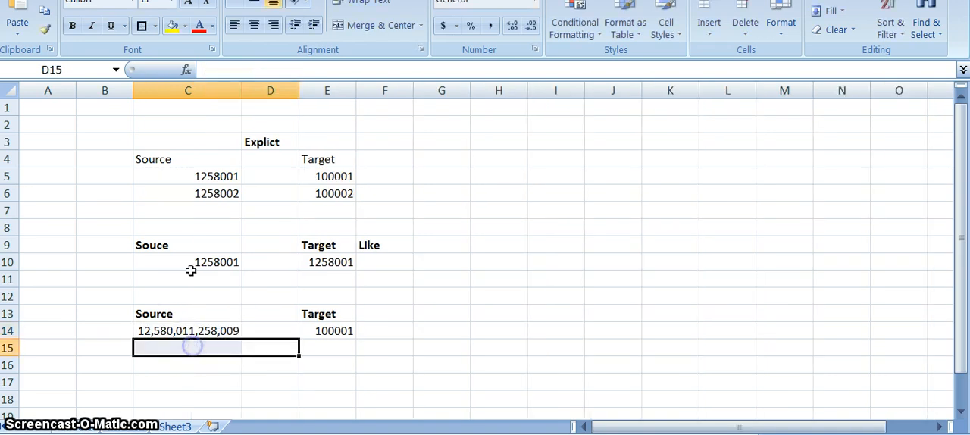
Try replacing the contents of C14 by entering 1258001,1258009 again
left_click(188, 339)
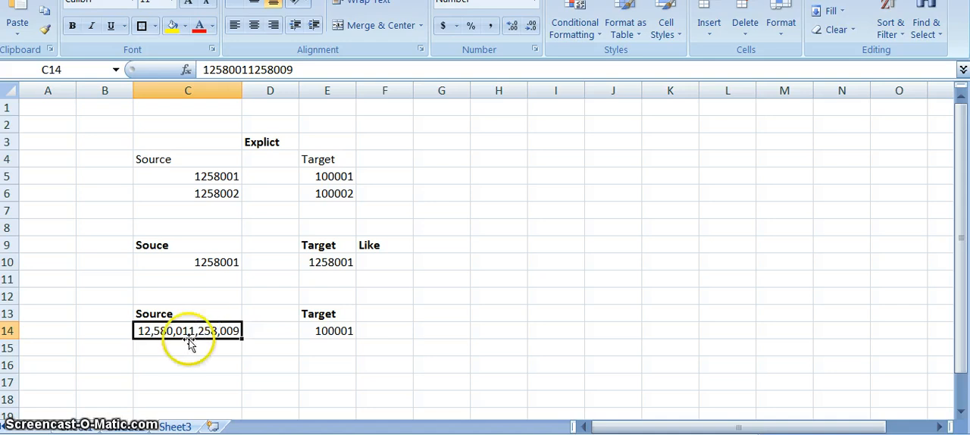
type("1258001")
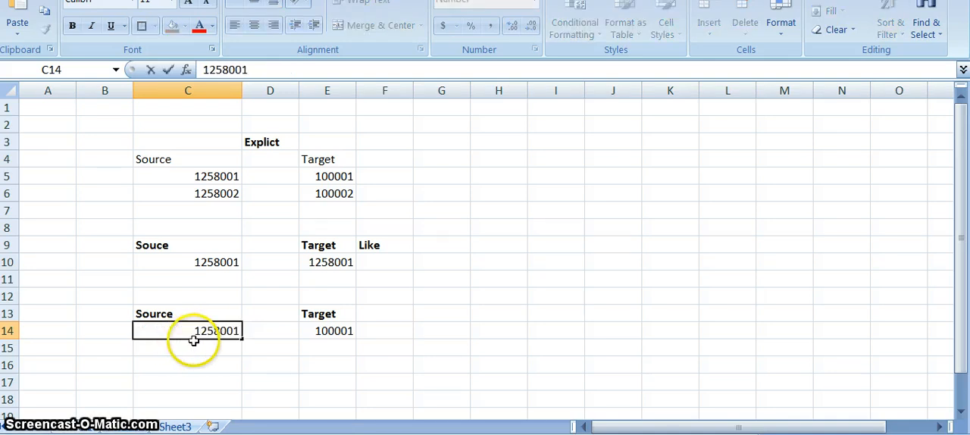
type(",125800")
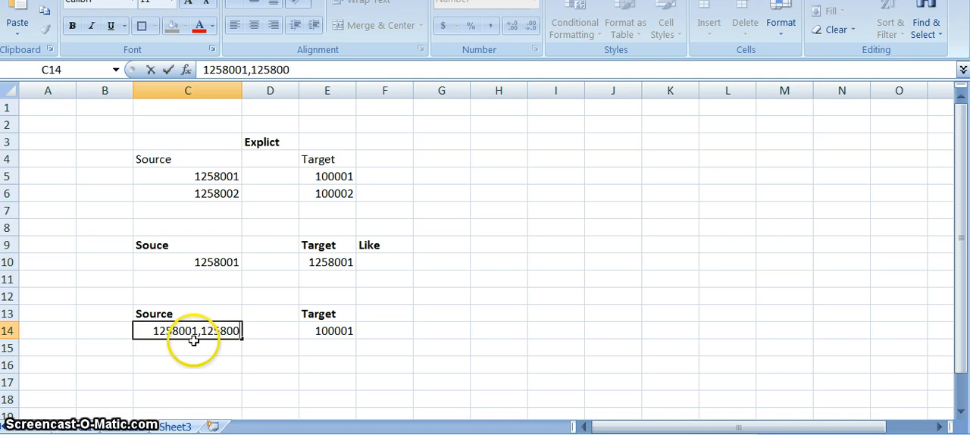
type("9")
left_click(197, 377)
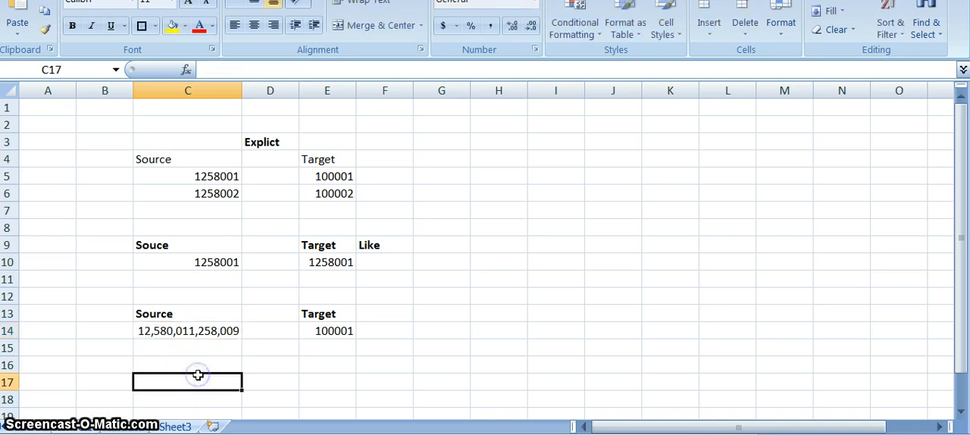
Correct C14 so that the source range reads 1258001, 1258009 as two comma-separated accounts
left_click(184, 339)
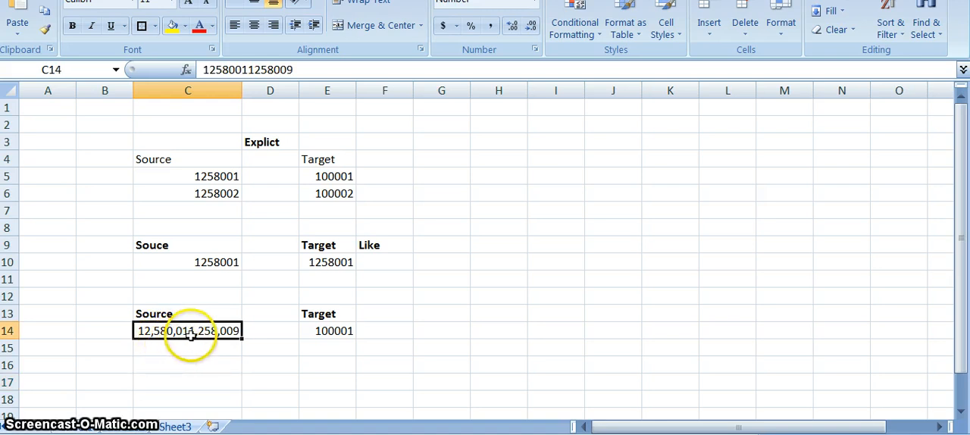
double_click(193, 332)
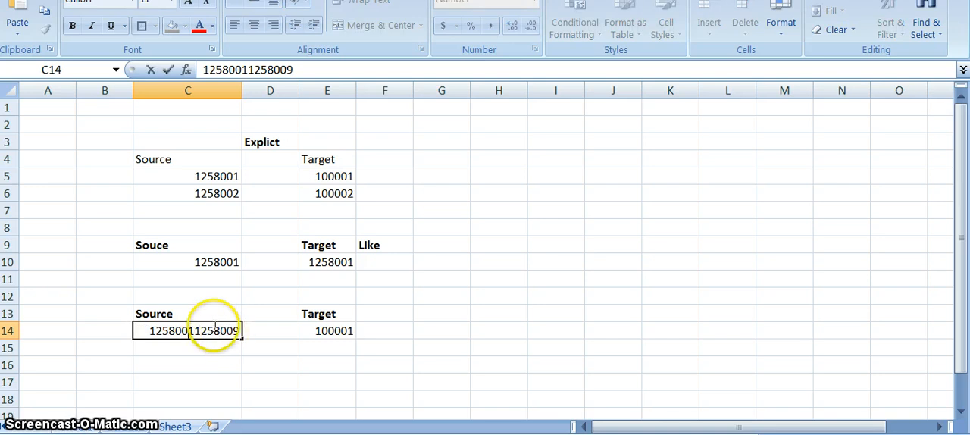
left_click(201, 363)
left_click(203, 334)
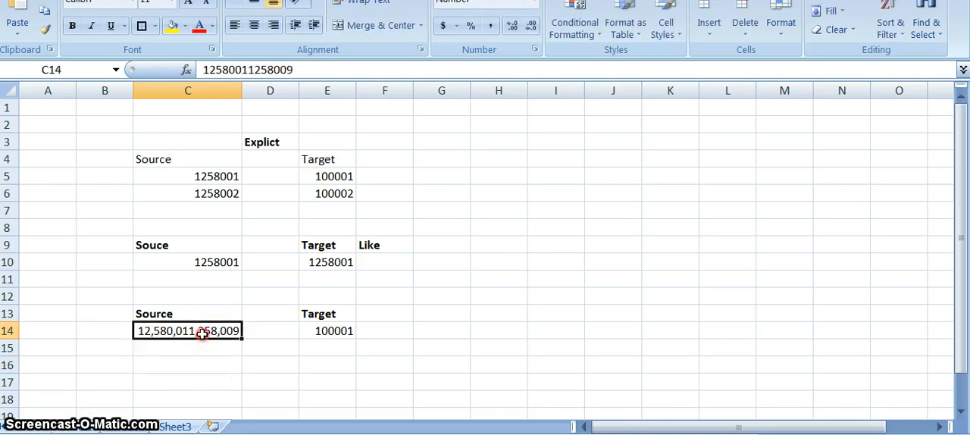
right_click(203, 334)
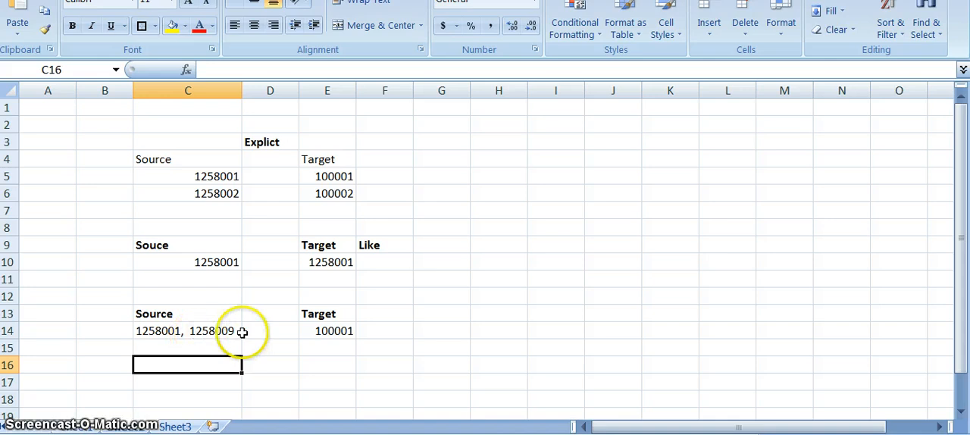
Enter the mapping type label "Between" in F13 beside the third table's Target header and make it bold
left_click(398, 317)
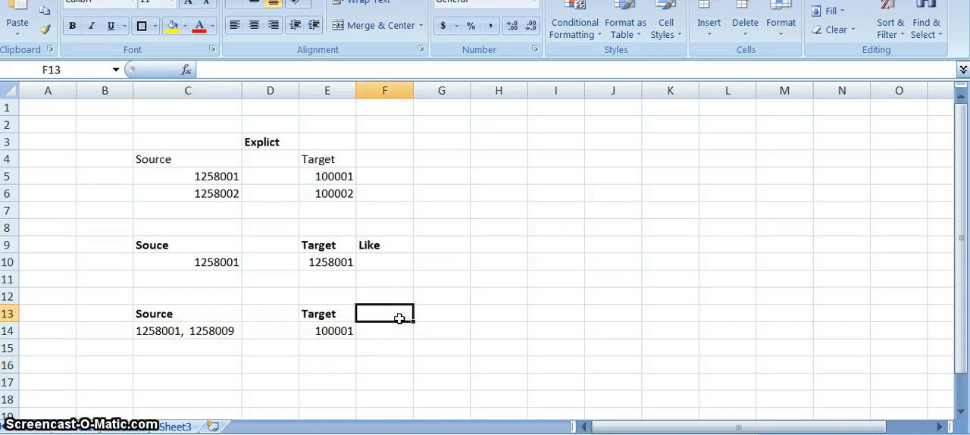
type("Bet")
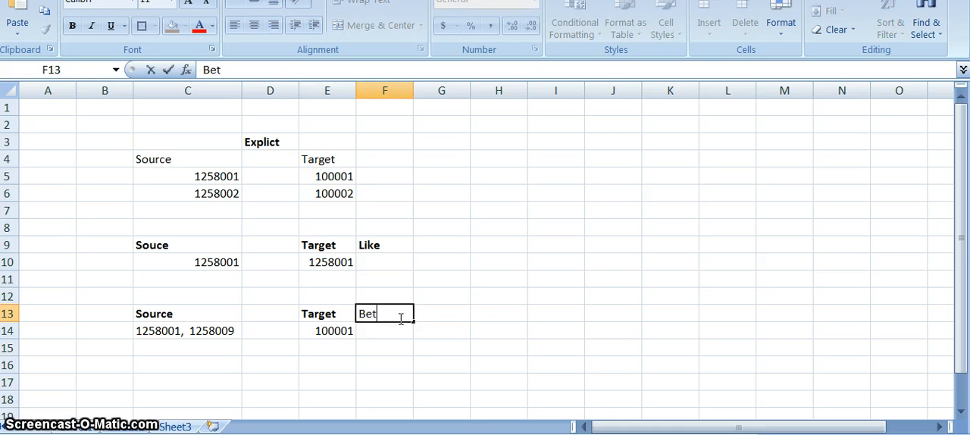
type("ween")
key("ctrl+Return")
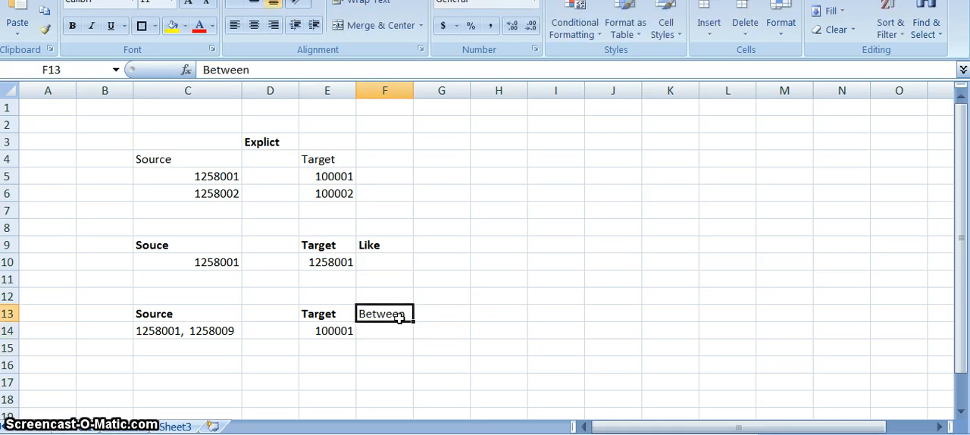
key("ctrl+b")
left_click(288, 381)
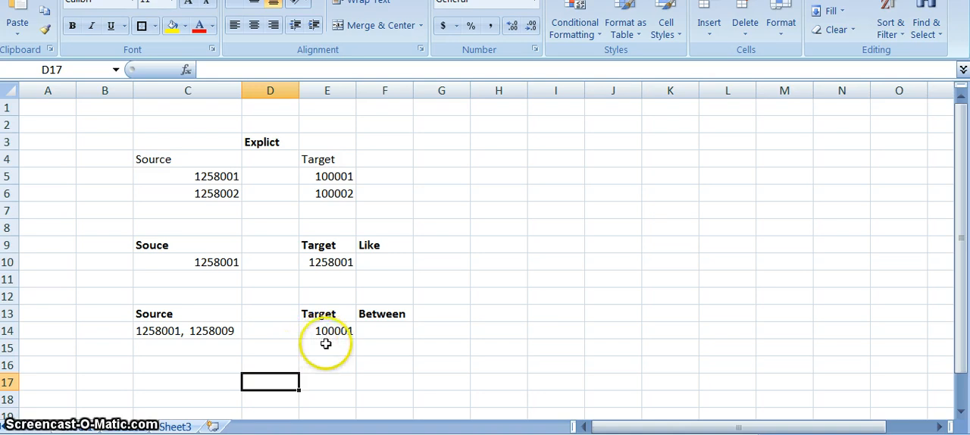
Switch to Notepad and append the target "= 100001" to the sample record for account 1258001
key("alt+Tab")
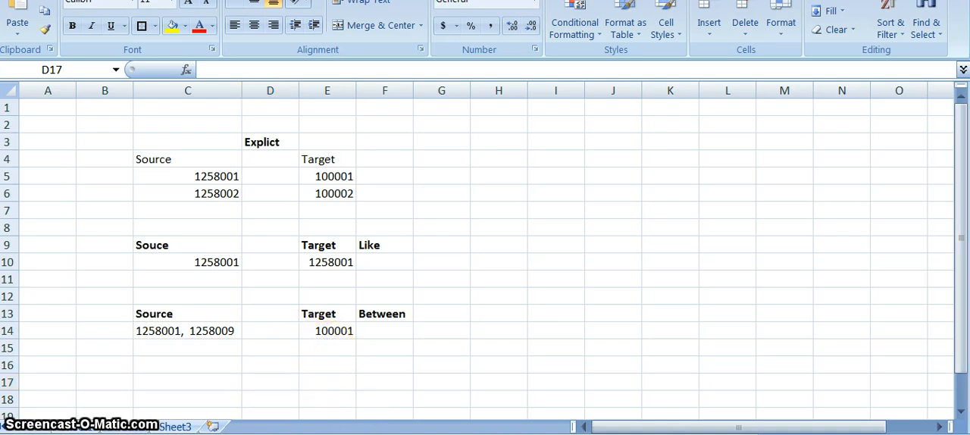
left_click_drag(351, 322, 688, 134)
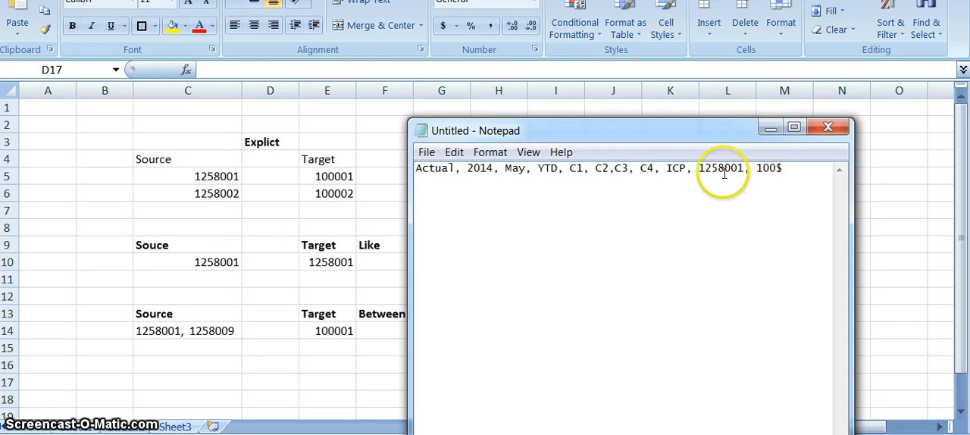
left_click(788, 177)
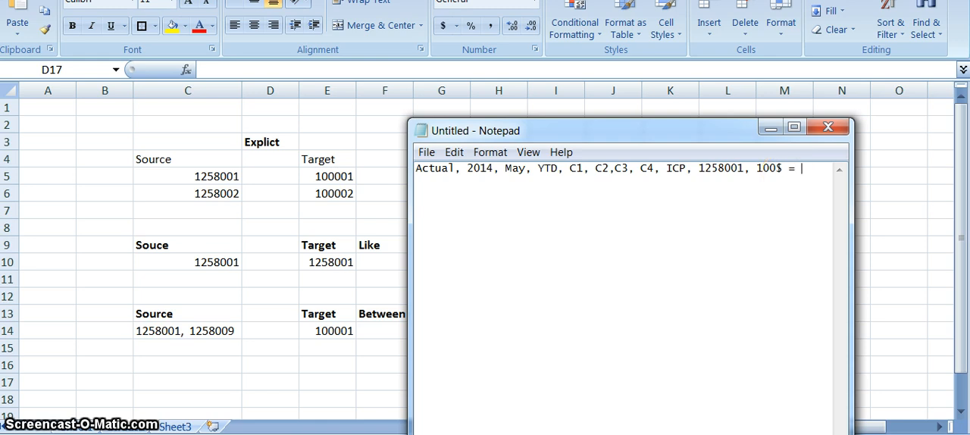
type("= 1000")
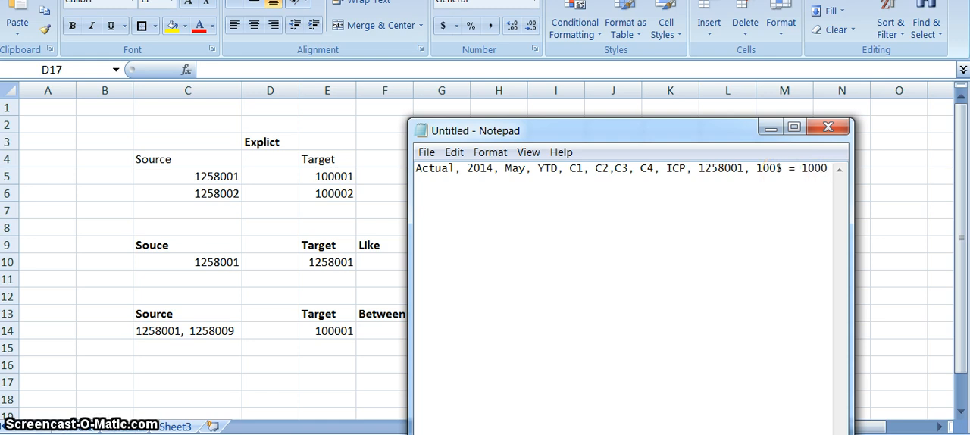
type("01")
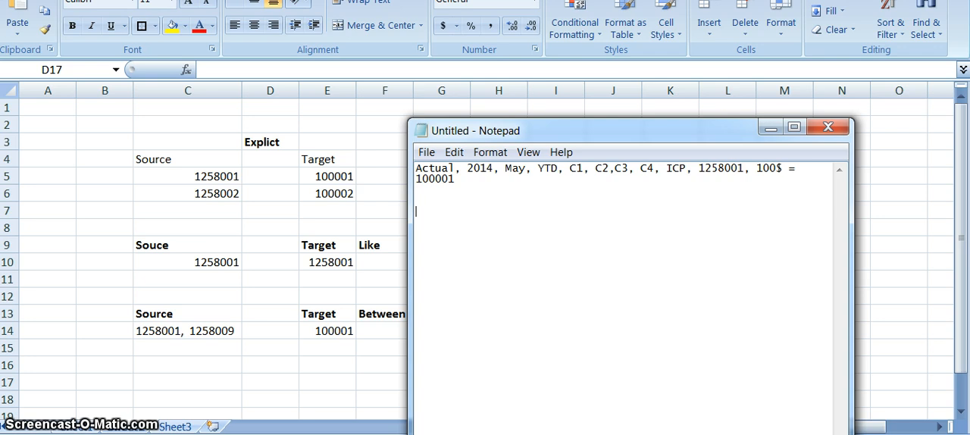
Copy the sample record without its target, paste it below the first one, and change the copy's account to 1258002
left_click(784, 168)
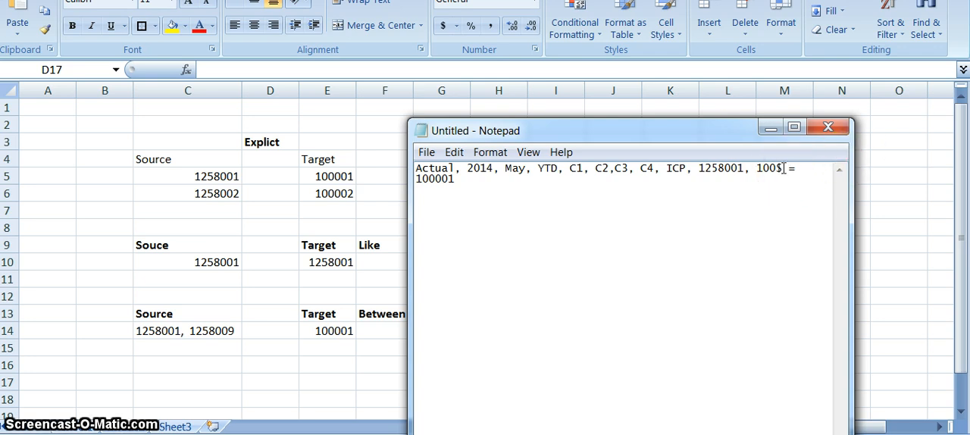
key("shift+Home")
key("ctrl+c")
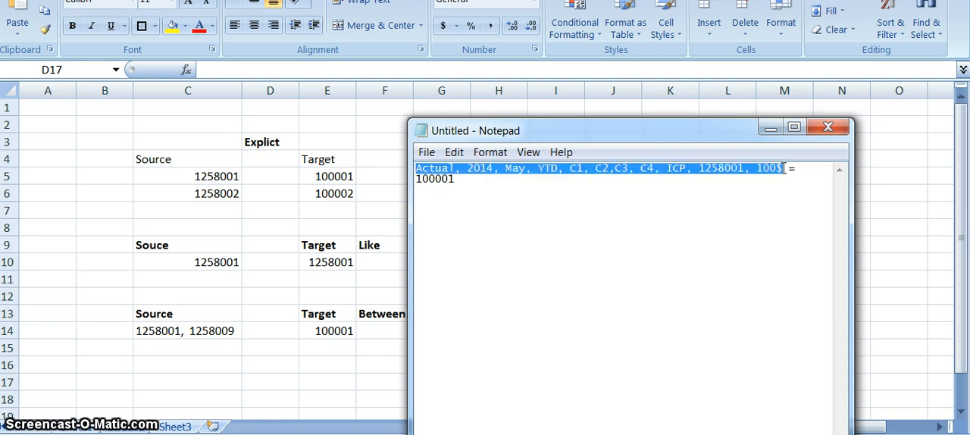
left_click(661, 240)
key("ctrl+v")
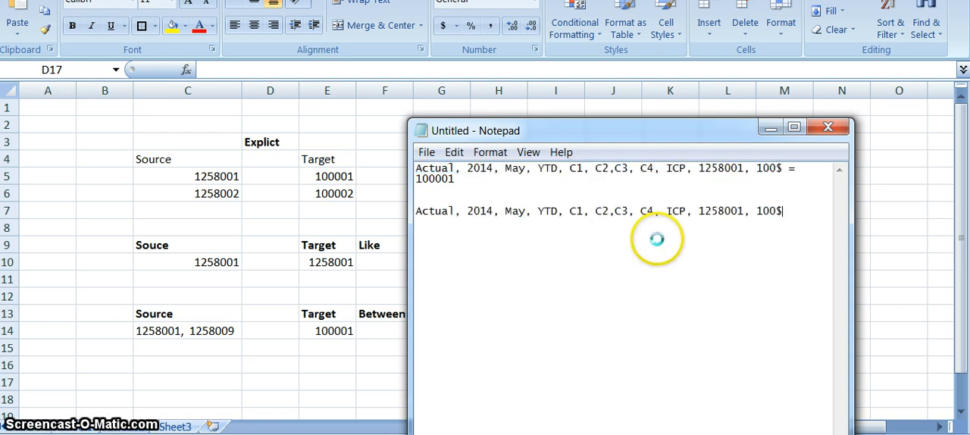
left_click(729, 212)
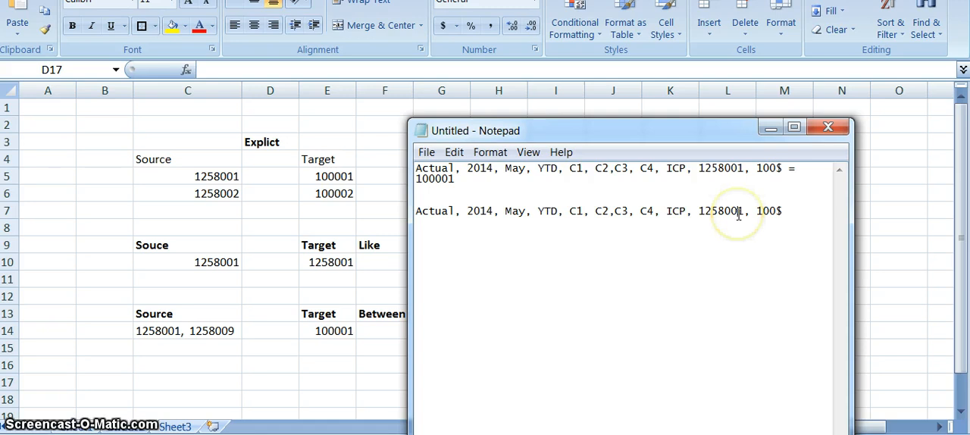
left_click(746, 214)
key("BackSpace")
type("2")
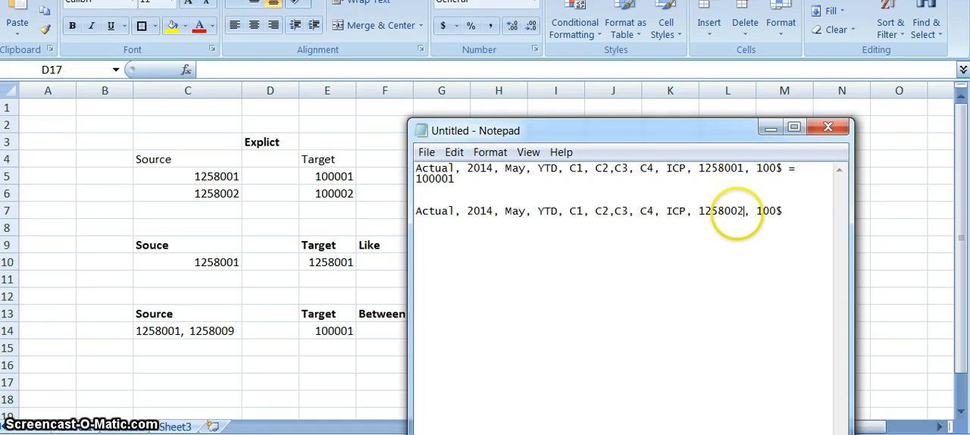
Set the second record's amount to 200$ and append the target "= 100001", followed by a blank line
left_click(762, 212)
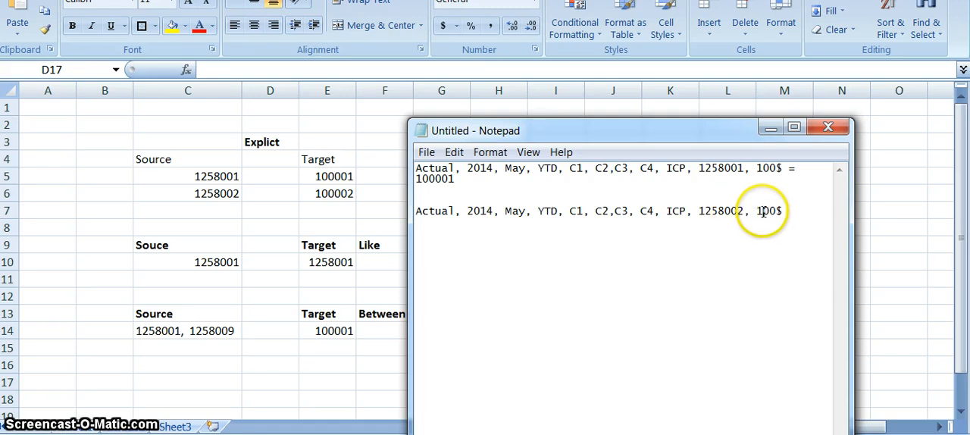
key("BackSpace")
type("2")
left_click(803, 215)
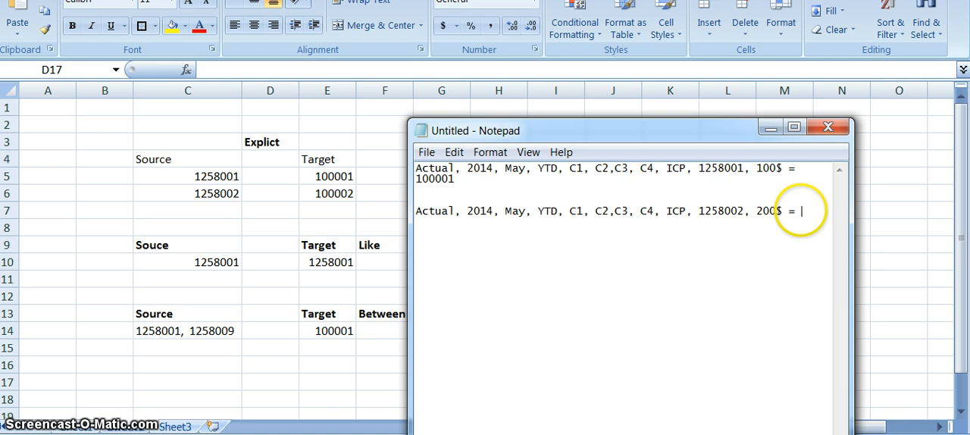
type("0000")
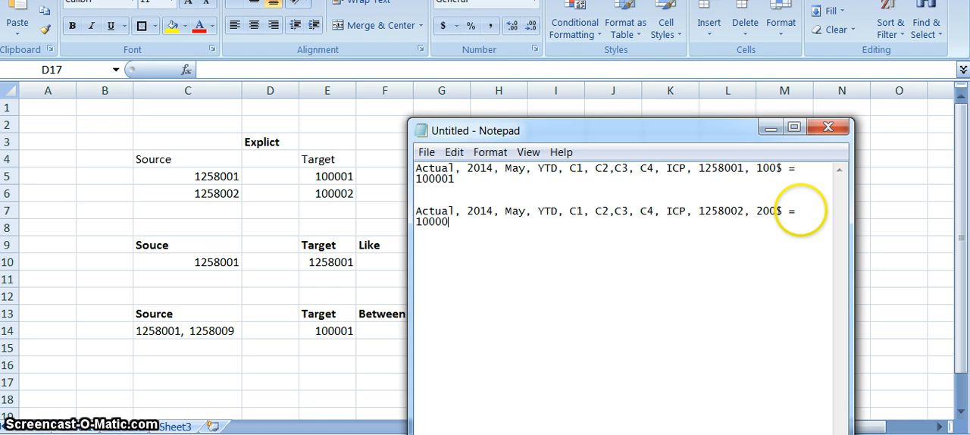
type("1")
key("Return")
key("Return")
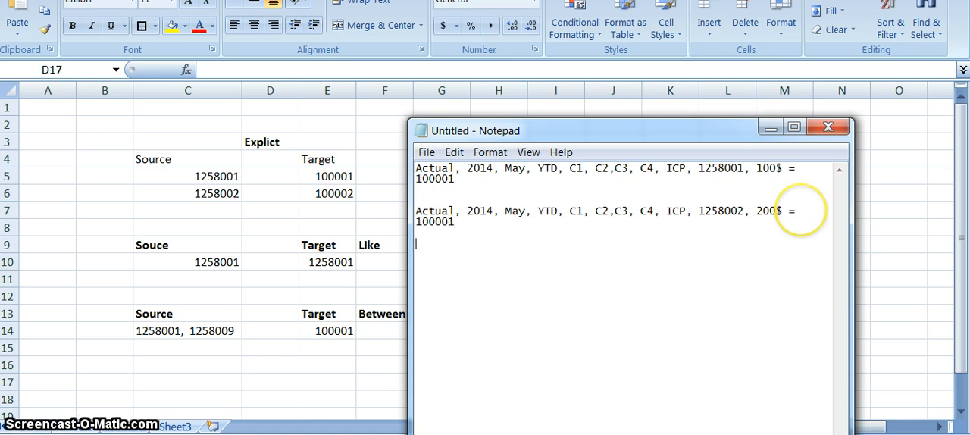
Add the source accounts 1258003 and 1258009 on separate lines below the second record
type("1258003")
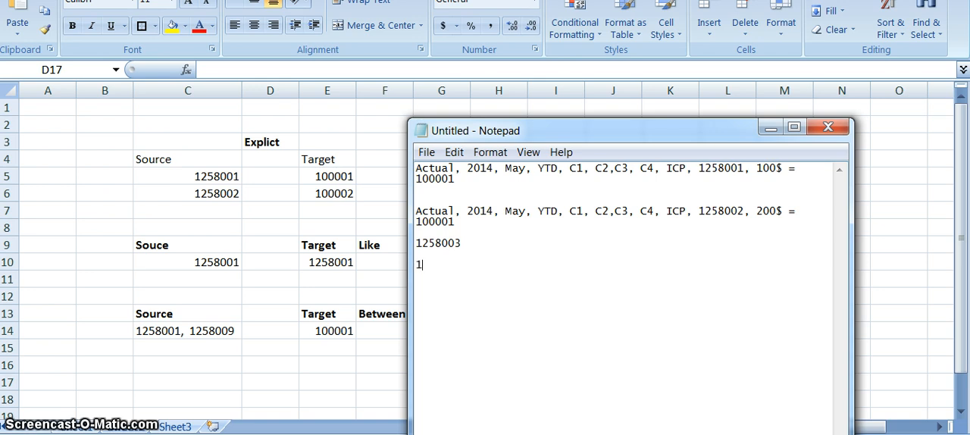
type("258009")
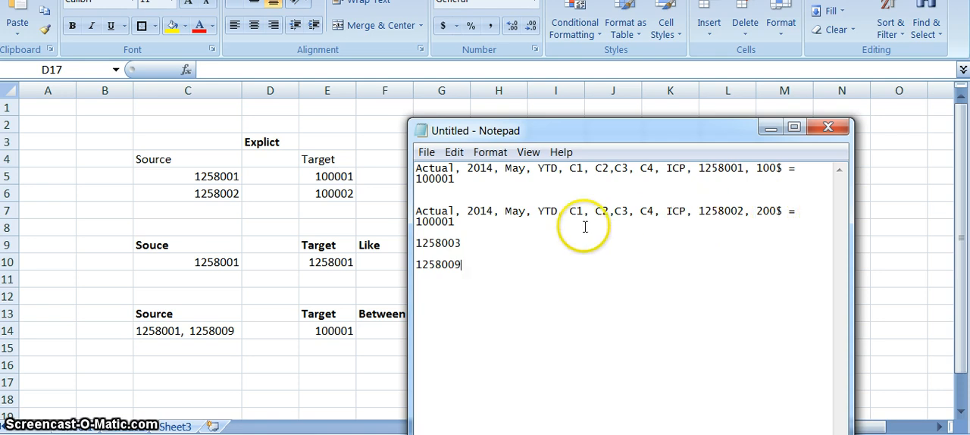
left_click(459, 219)
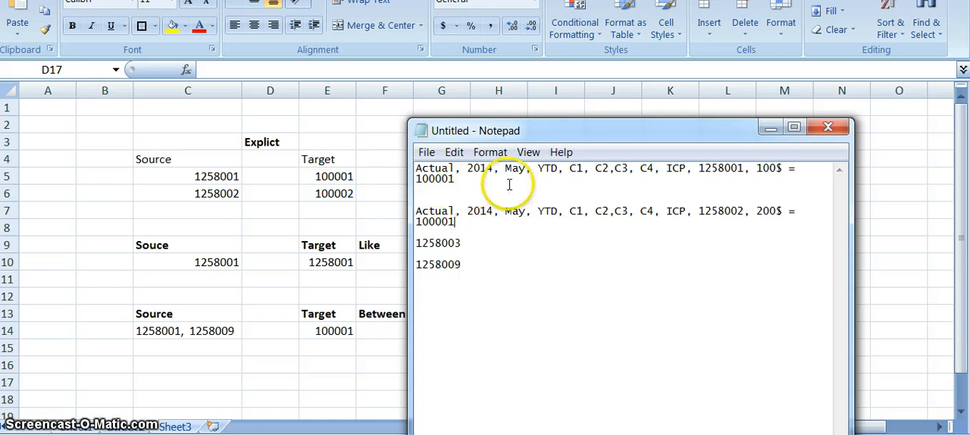
left_click(458, 180)
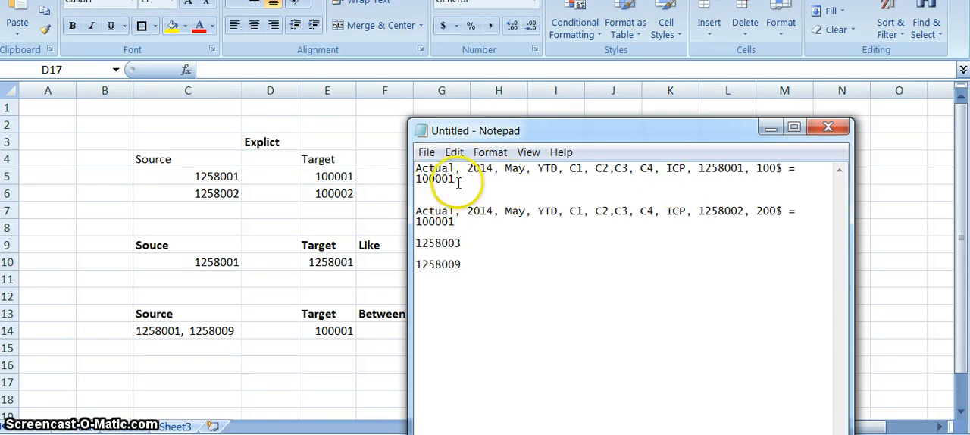
Switch back to the Excel sheet and start a fourth table with the headers "Source" in C16 and "Target" in E16
key("alt+Tab")
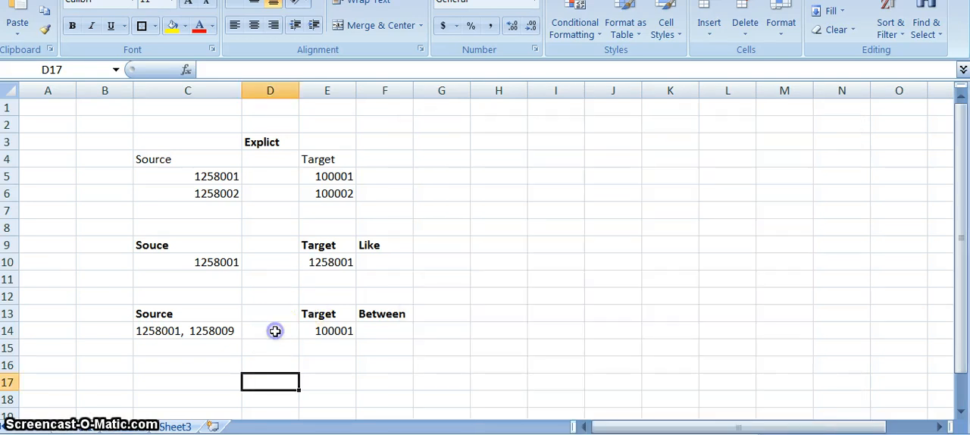
left_click(377, 330)
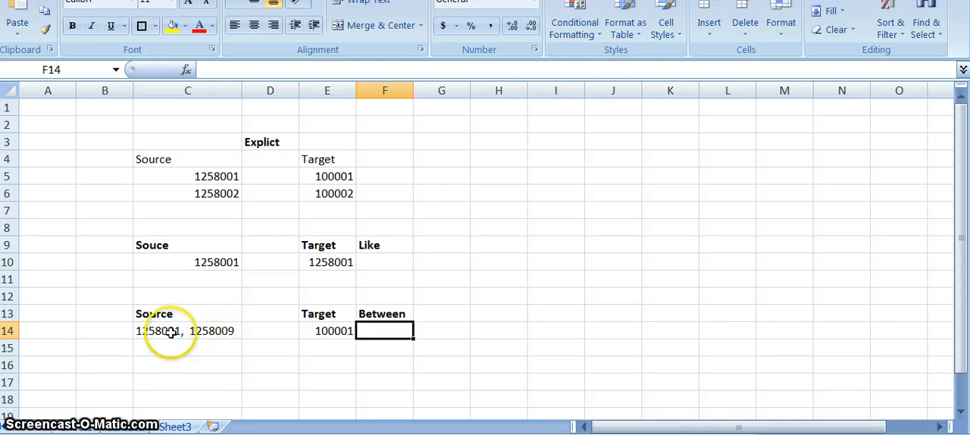
left_click(262, 335)
left_click(318, 336)
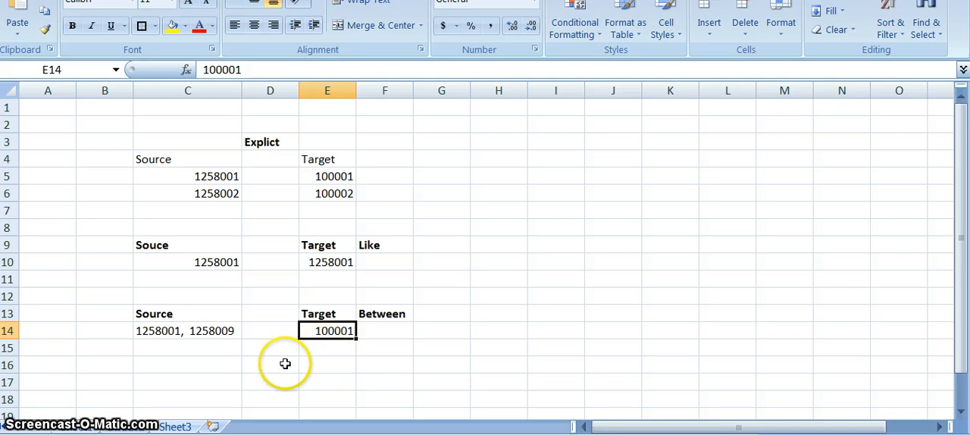
left_click(206, 376)
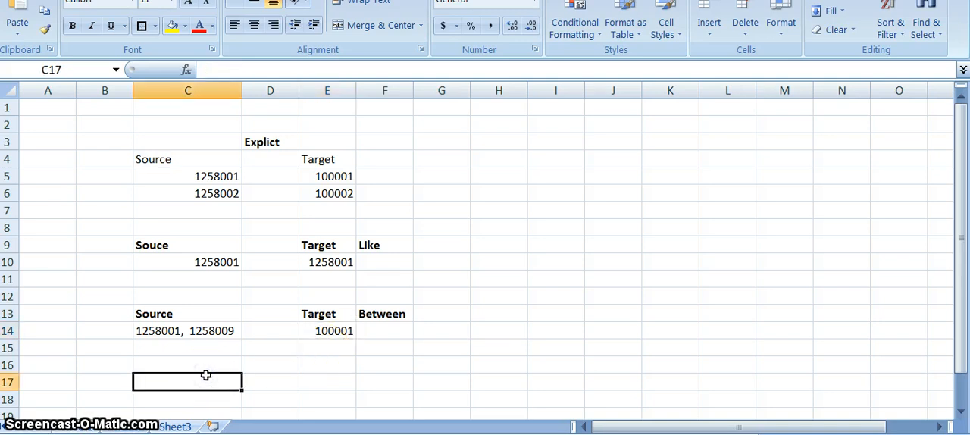
key("Up")
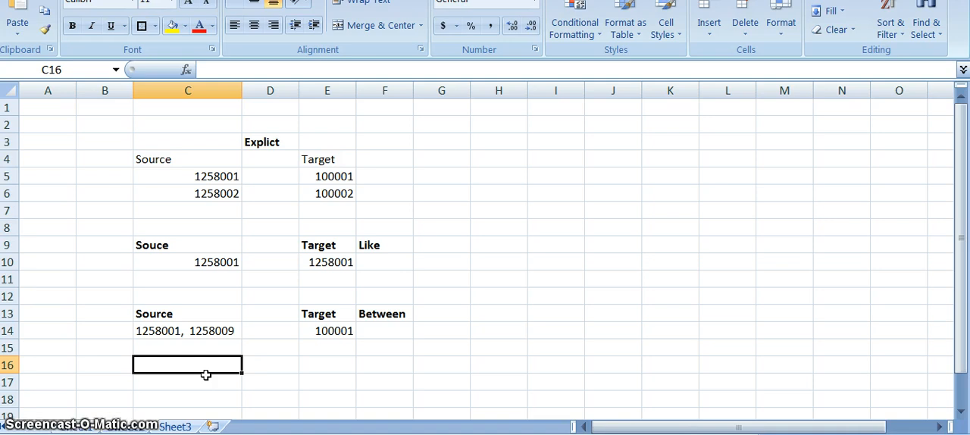
type("Sou")
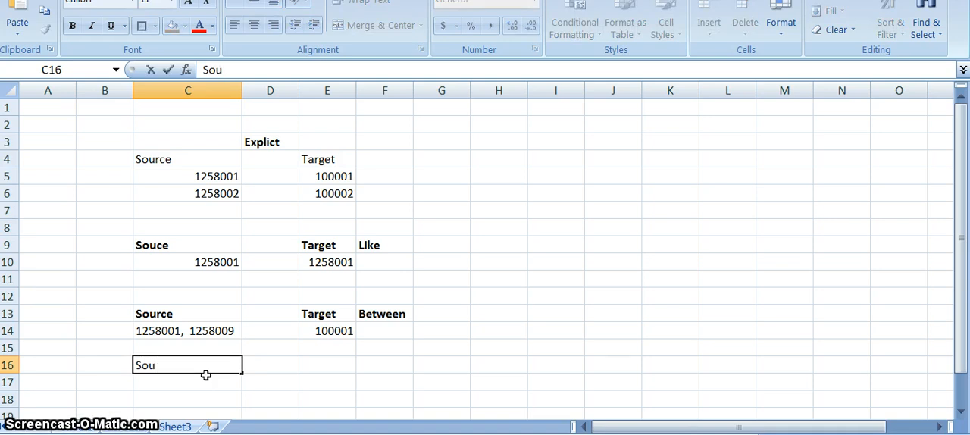
type("rce")
key("Tab")
key("Tab")
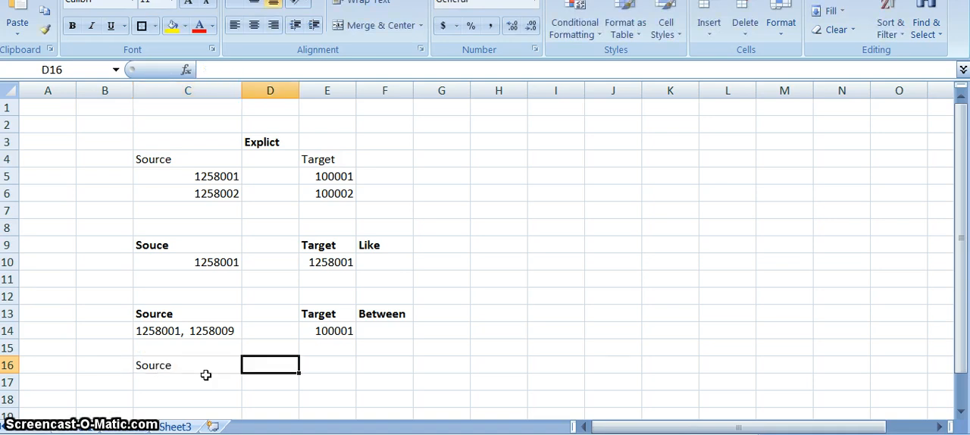
type("Target")
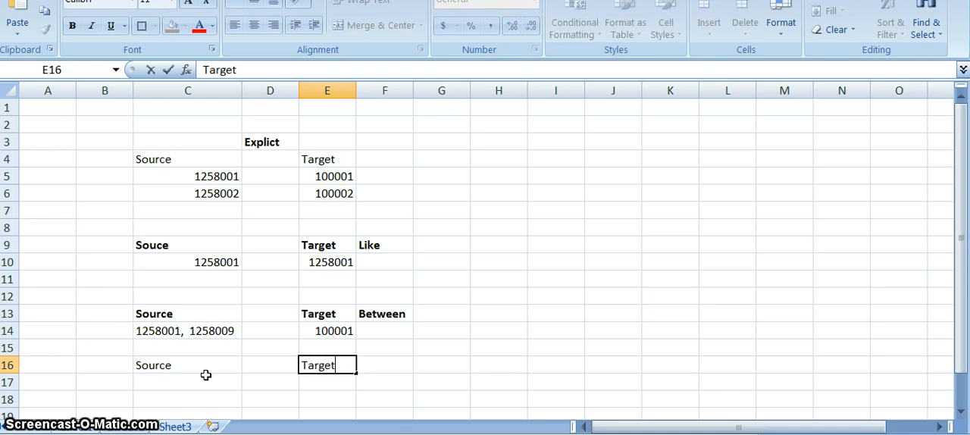
key("Tab")
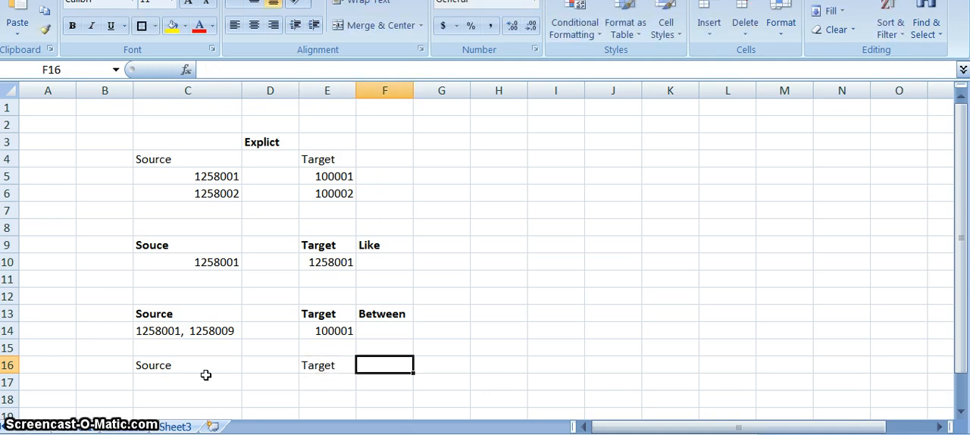
Make the fourth table's Source and Target headers in C16:E16 bold
key("Left")
key("shift+Left")
key("shift+Left")
key("shift+Left")
key("shift+Right")
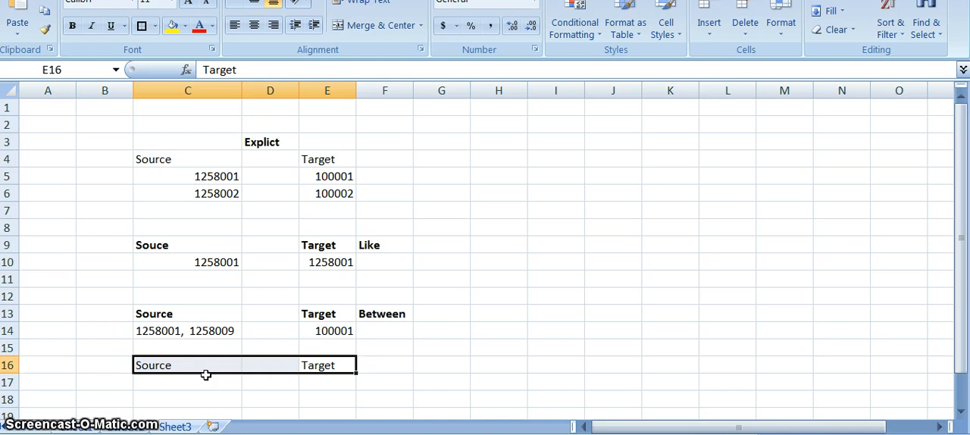
key("ctrl+b")
Enter the source accounts "1258001, 1258004, 1258007" in C17, under the fourth table's Source header
left_click(203, 385)
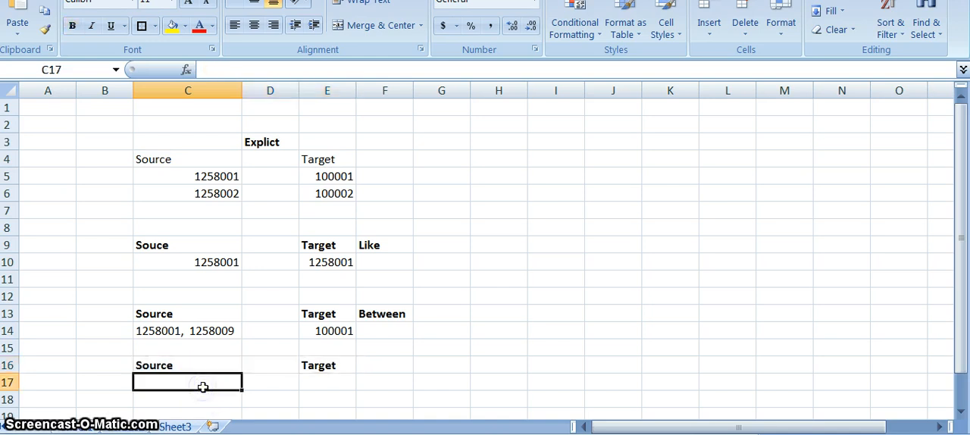
key("Down")
key("Down")
key("Down")
key("Down")
key("Down")
key("Down")
key("Down")
key("Up")
key("Up")
key("Up")
key("Up")
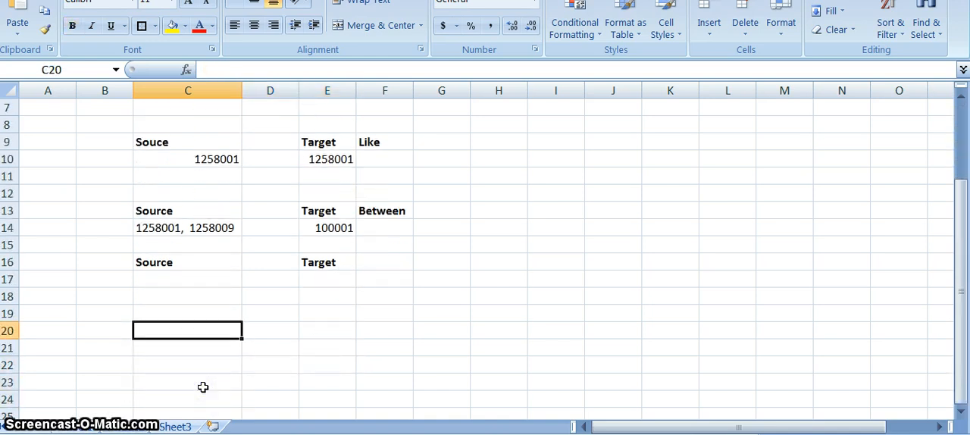
key("Up")
key("Up")
key("Up")
type("125")
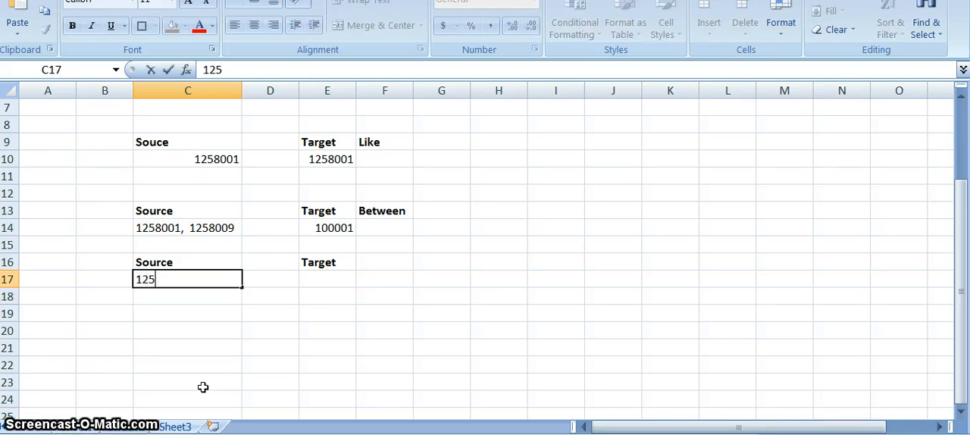
type("8001,")
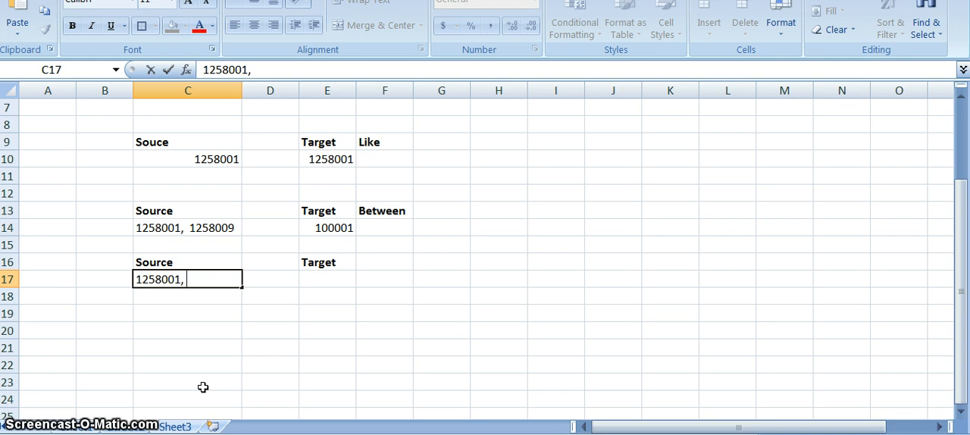
type(" 125800")
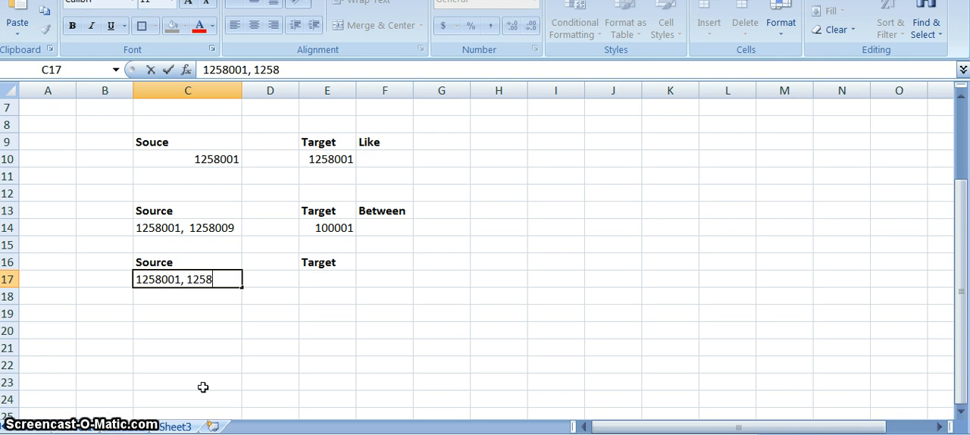
type("4")
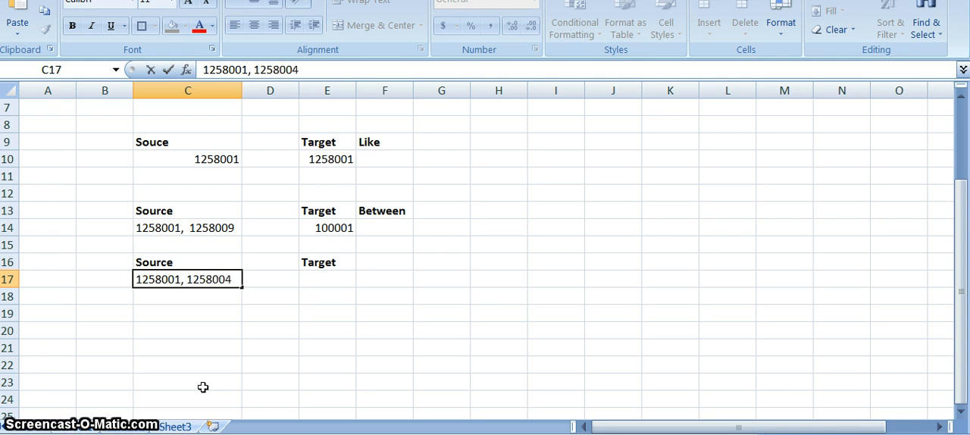
type(", 125800")
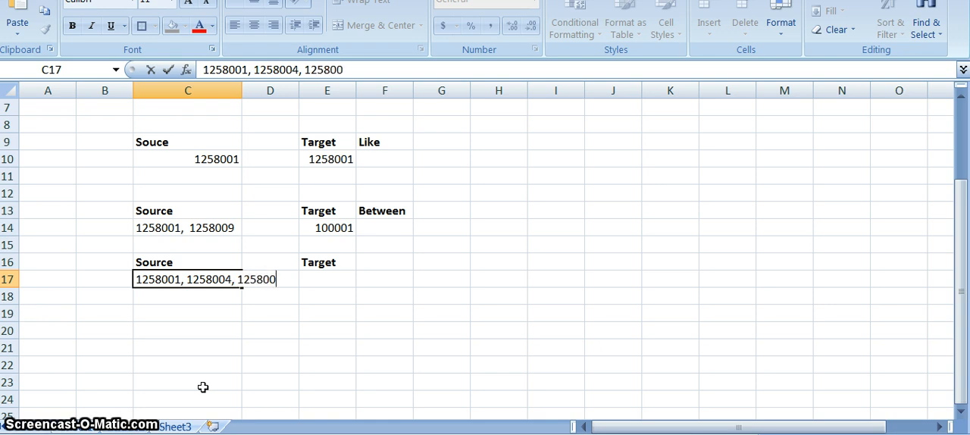
type("7")
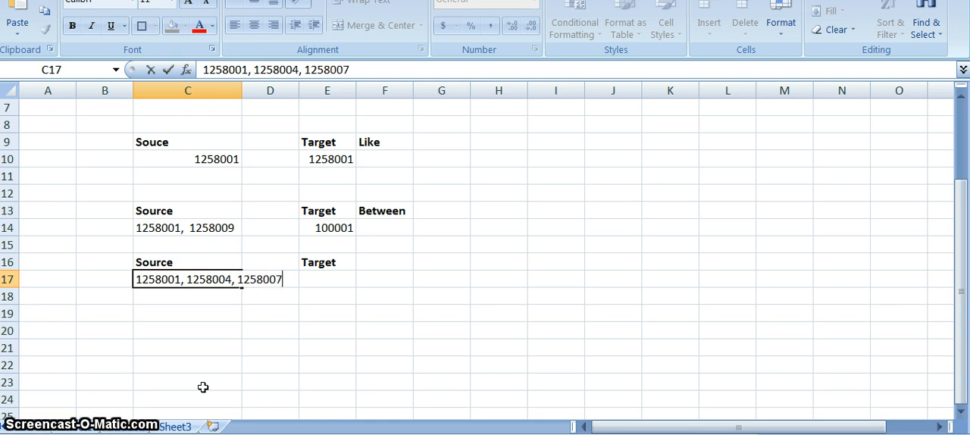
left_click(211, 313)
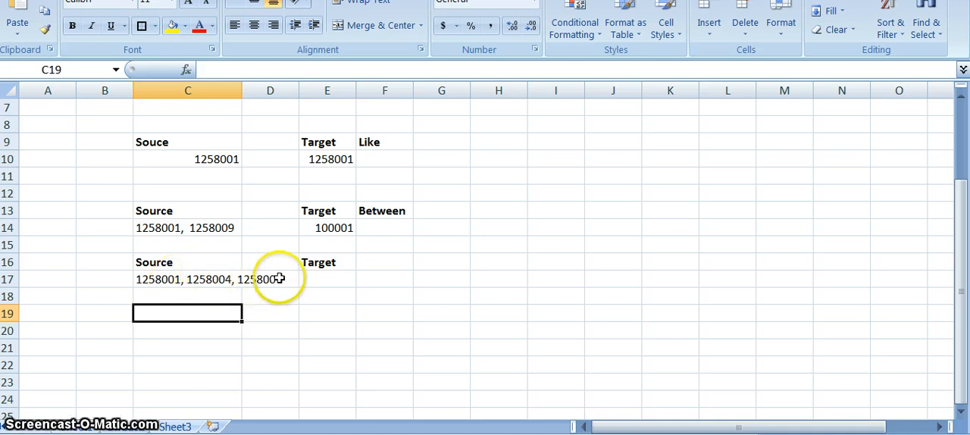
Enter the target account 100001 in E17, under the fourth table's Target header
left_click(317, 276)
type("100001")
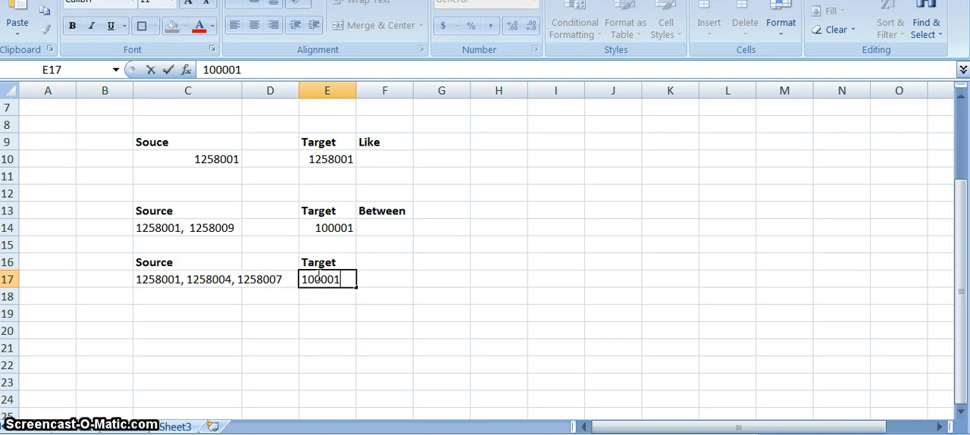
left_click(308, 346)
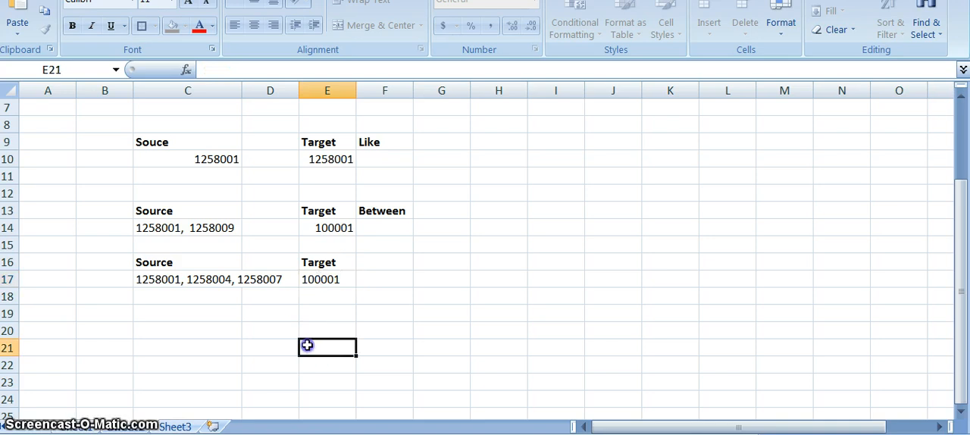
Label the fourth table "In" in F16 and make the label bold
left_click(394, 264)
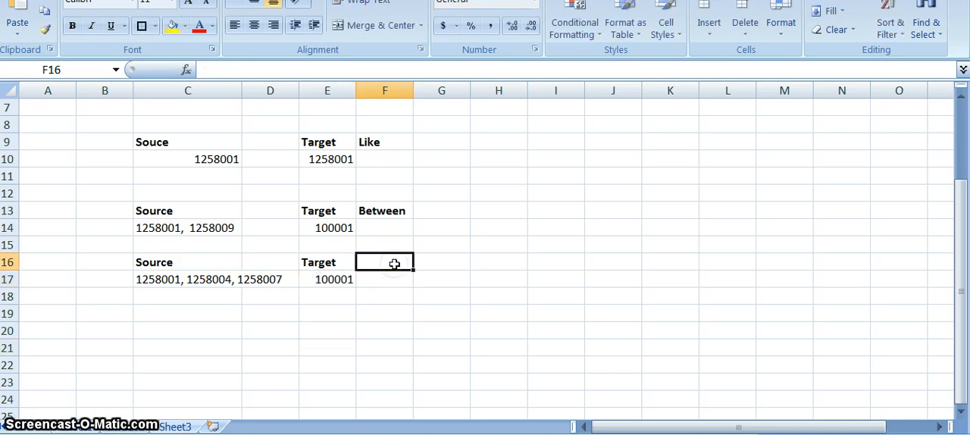
type("In")
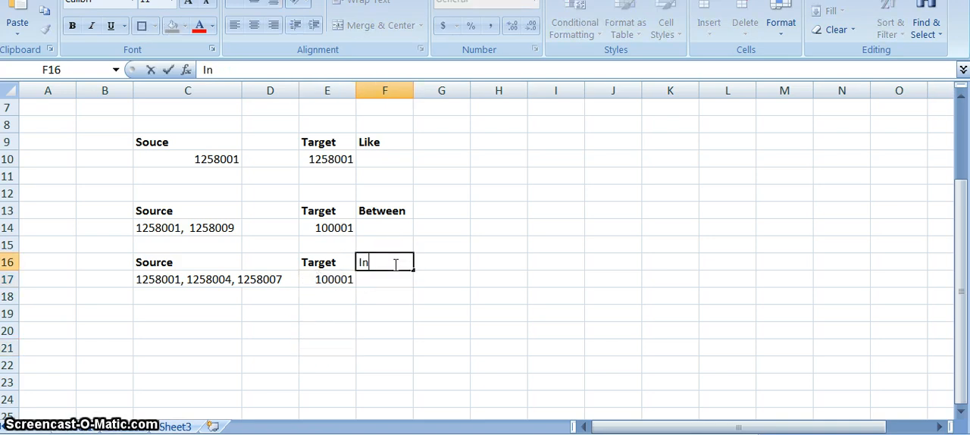
key("Return")
left_click(394, 264)
key("ctrl+b")
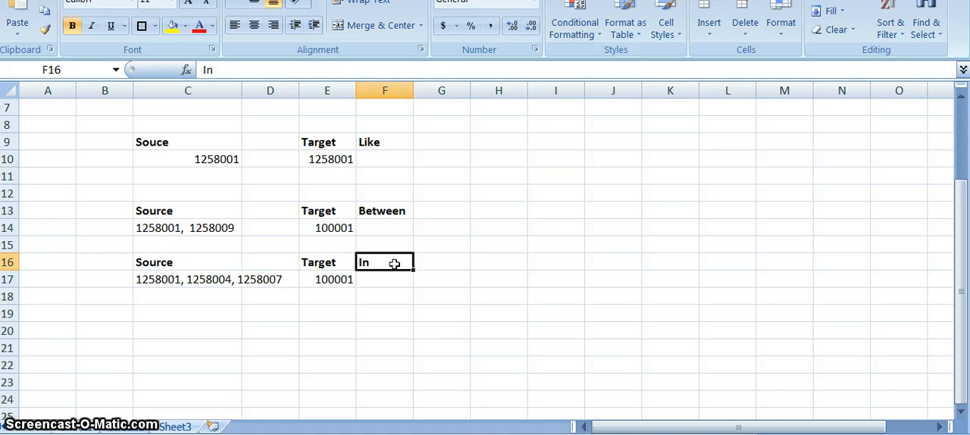
Review the Explicit table, comparing the first source account with its target account
left_click(391, 210)
key("Up")
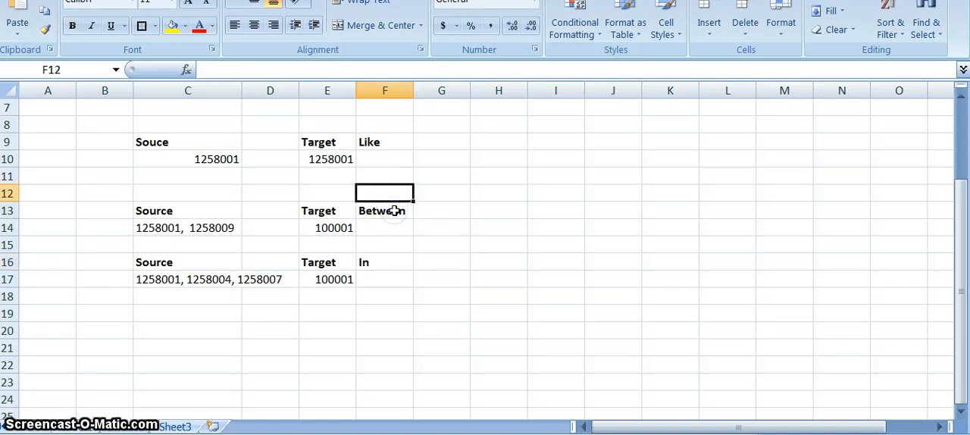
key("Up")
key("Up")
key("Up")
key("Up")
key("Up")
key("Up")
key("Up")
key("Up")
key("Up")
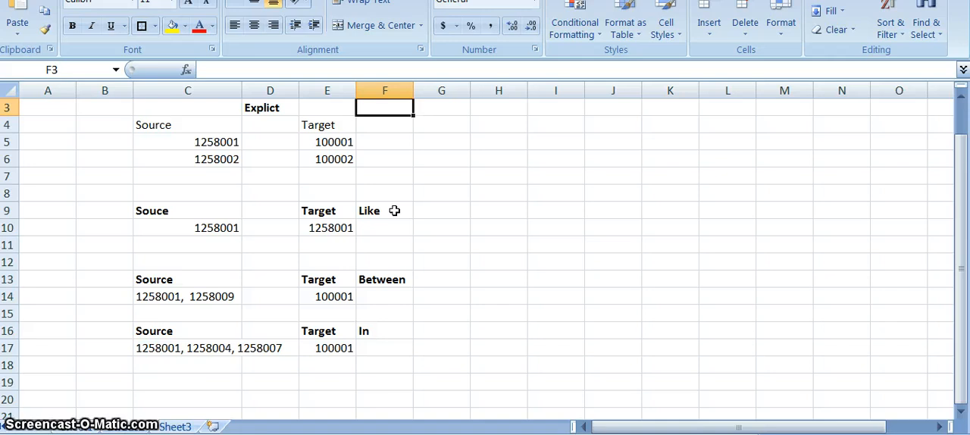
key("Down")
key("Up")
key("Up")
key("Down")
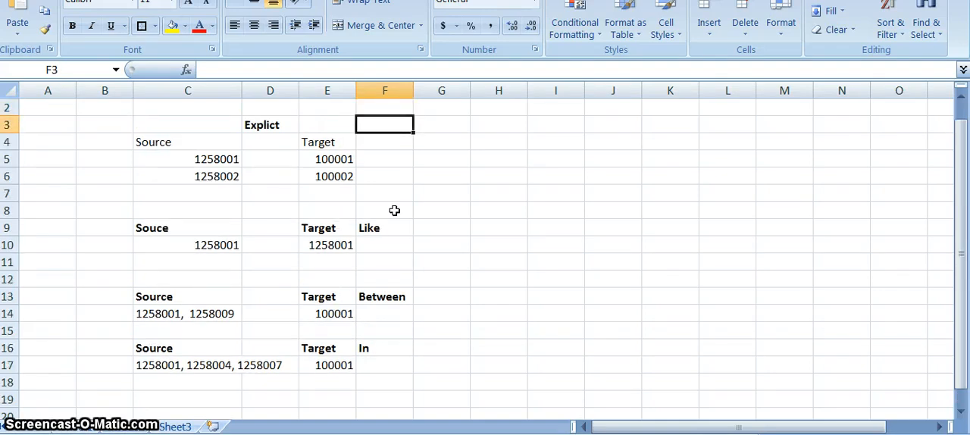
key("Down")
key("Down")
key("Left")
key("Left")
key("Left")
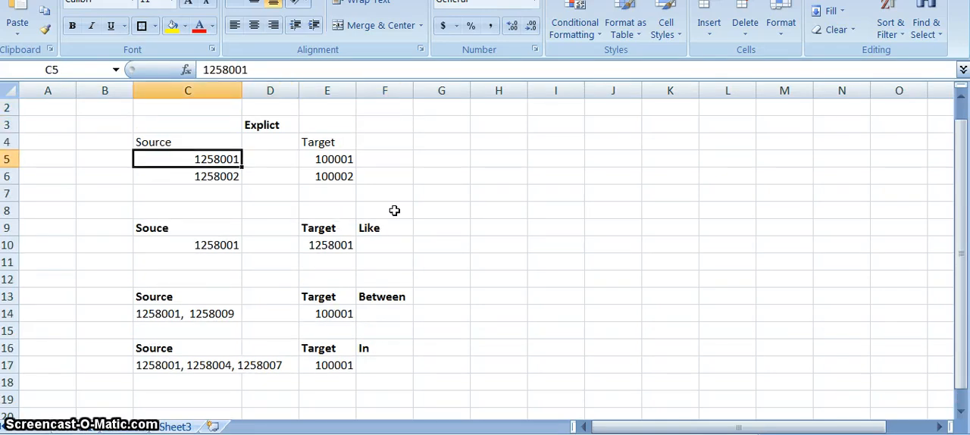
key("Right")
key("Left")
key("Right")
key("Left")
key("Right")
key("Right")
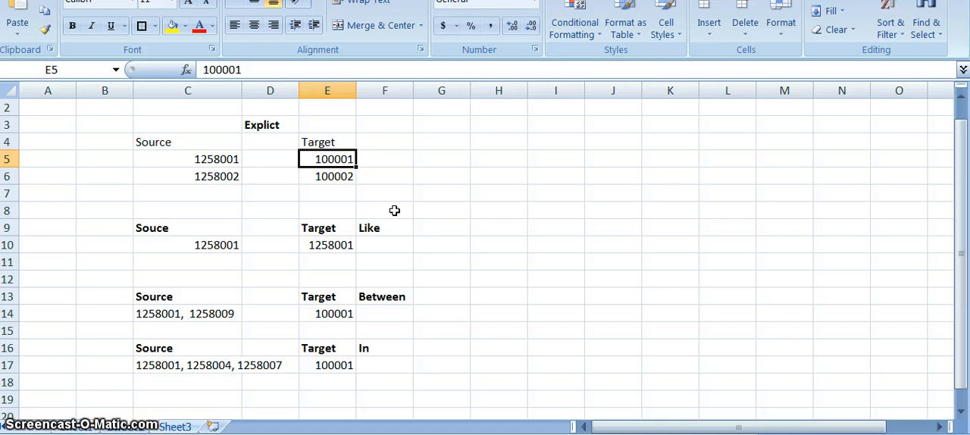
key("Up")
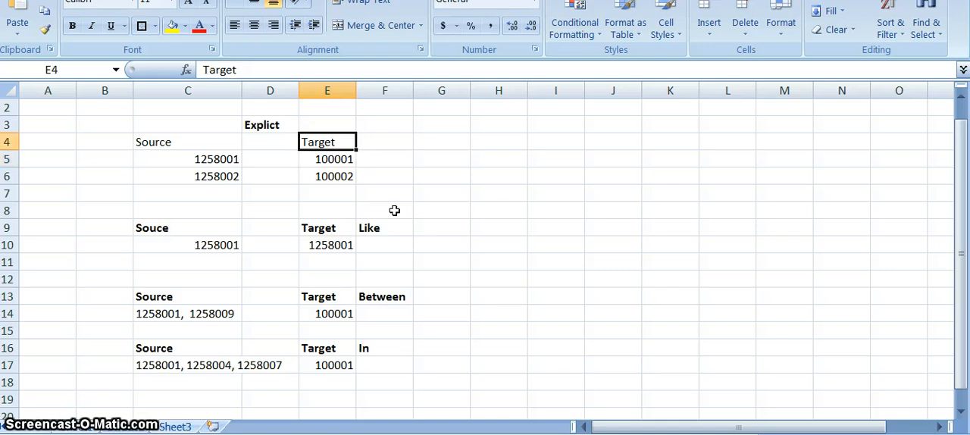
key("Left")
key("Down")
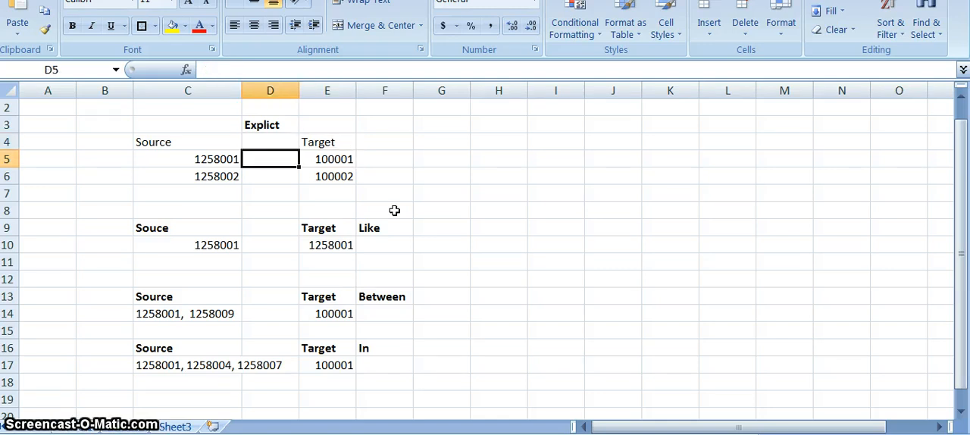
key("Left")
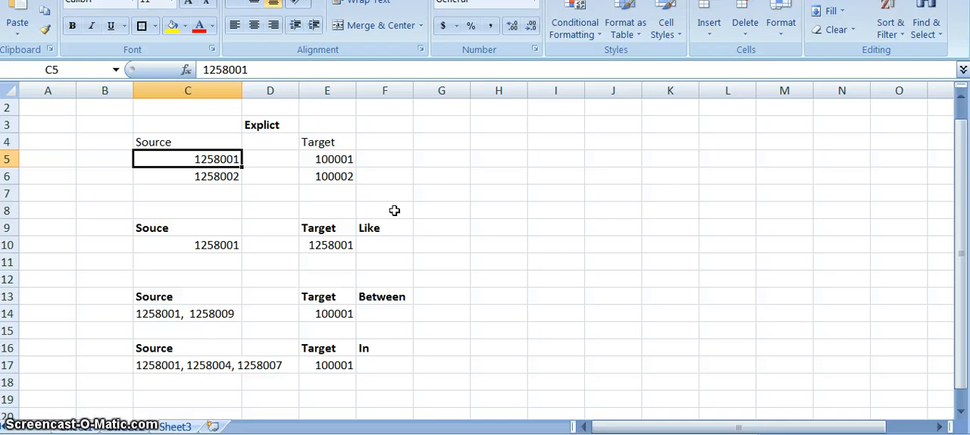
key("Right")
key("Right")
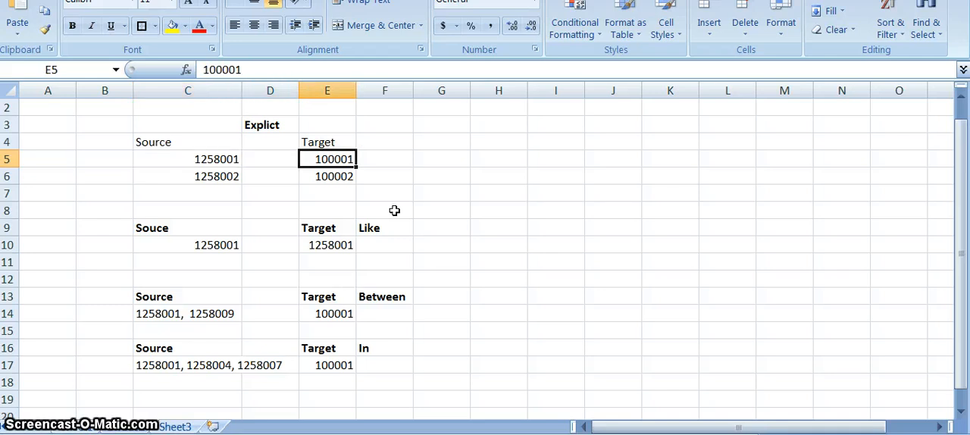
Review the Like table, going over its label, source account and target account
key("Down")
key("Down")
key("Down")
key("Down")
key("Down")
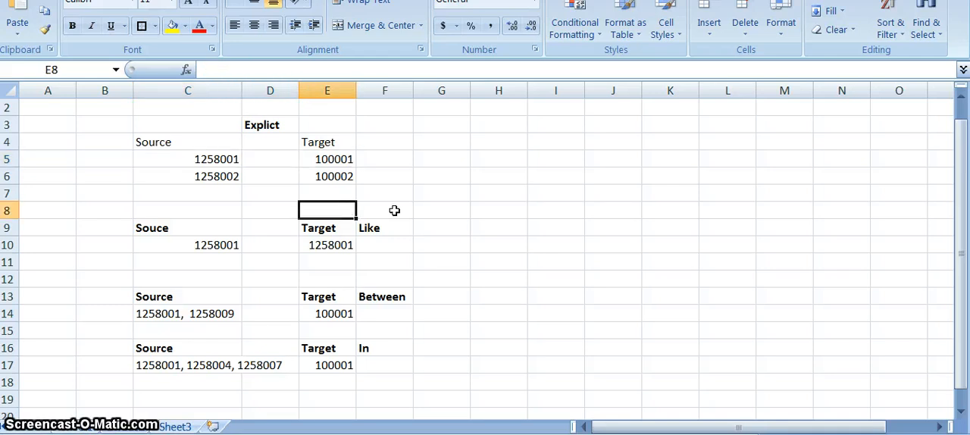
key("Left")
key("Left")
key("Up")
key("Right")
key("Right")
key("Right")
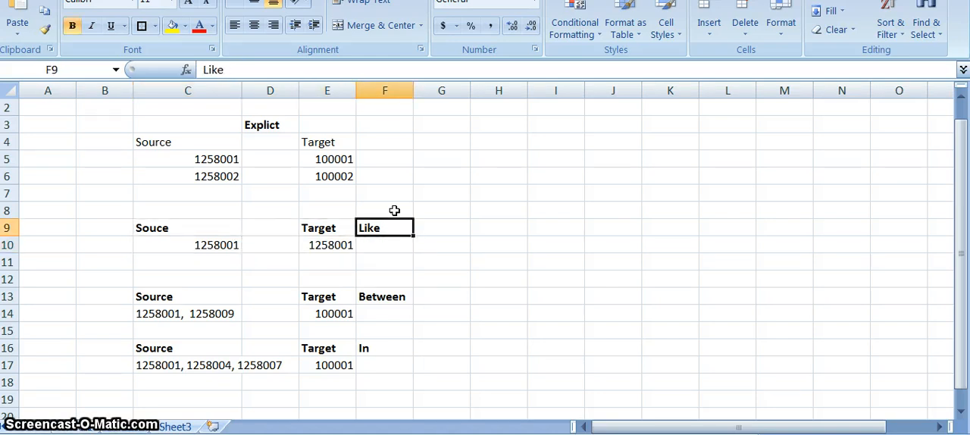
key("Down")
key("Down")
key("Up")
key("Left")
key("Left")
key("Left")
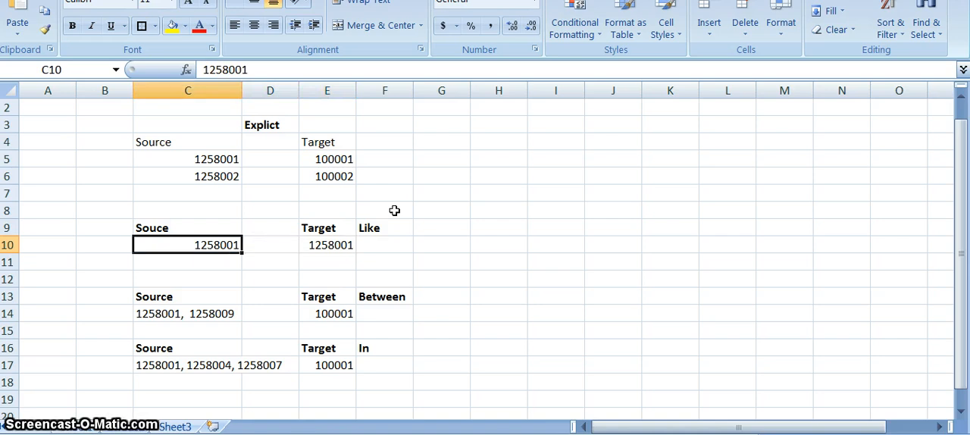
key("Right")
key("Right")
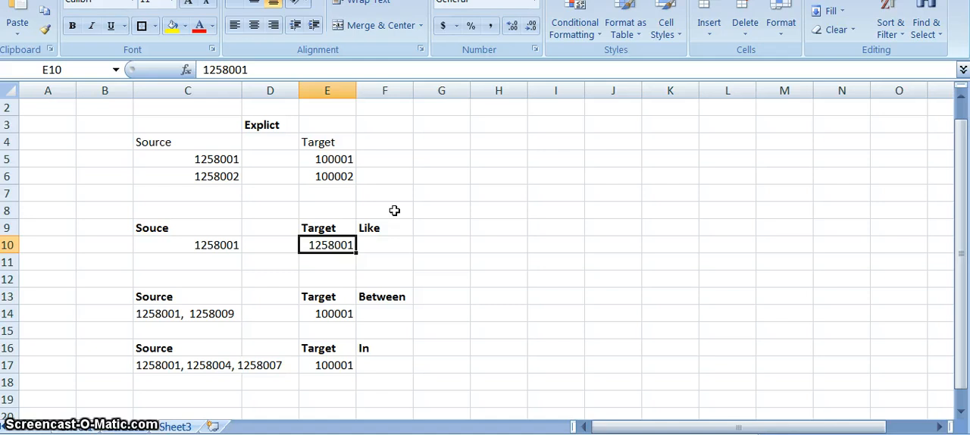
Review the Between table, comparing its source account range with the single target account
key("Down")
key("Down")
key("Down")
key("Right")
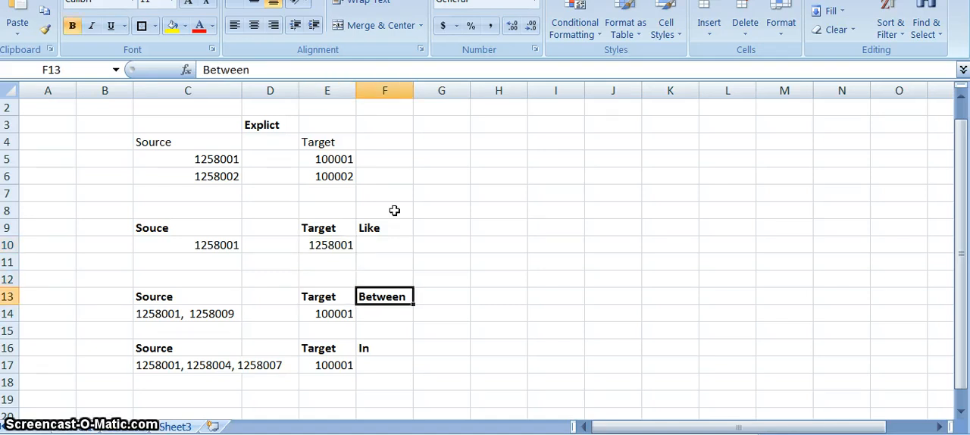
key("Left")
key("Left")
key("Right")
key("Right")
key("Right")
key("Left")
key("Left")
key("Down")
key("Left")
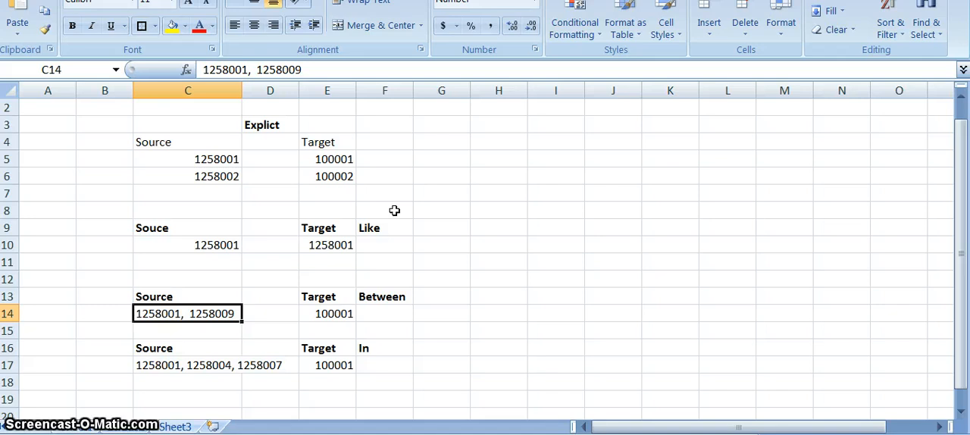
key("Right")
key("Right")
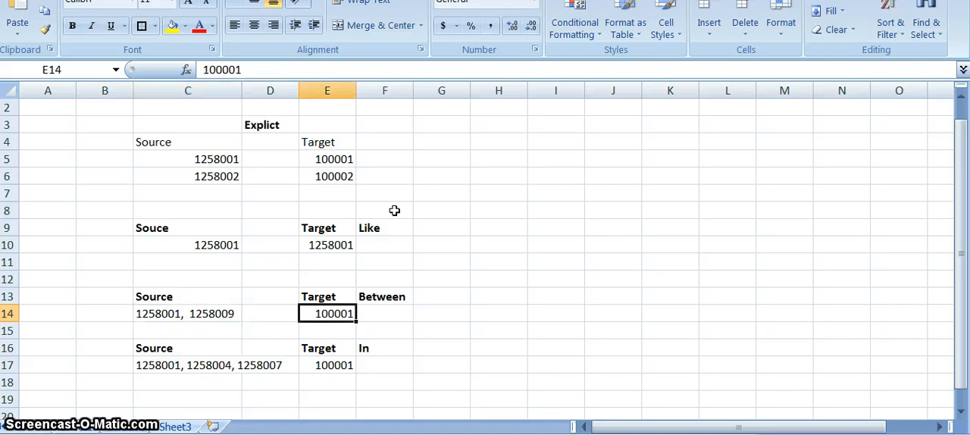
Review the In table, comparing its list of source accounts with the target account
key("Down")
key("Down")
key("Down")
key("Left")
key("Left")
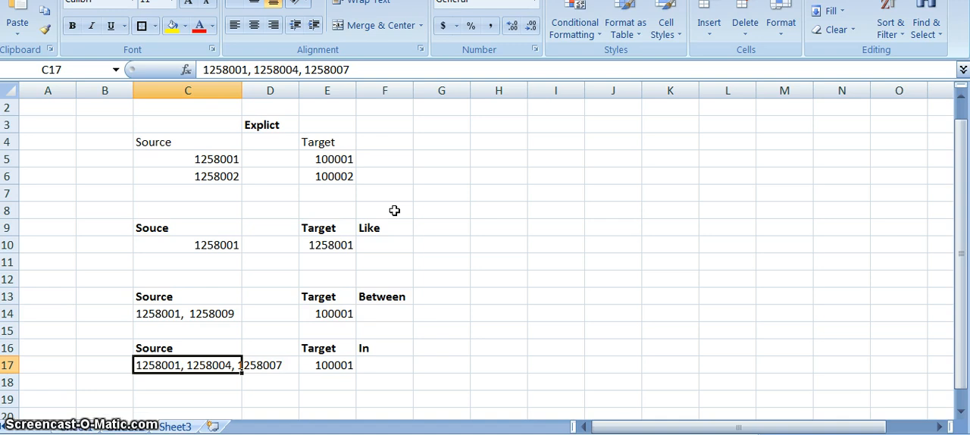
key("Right")
key("Right")
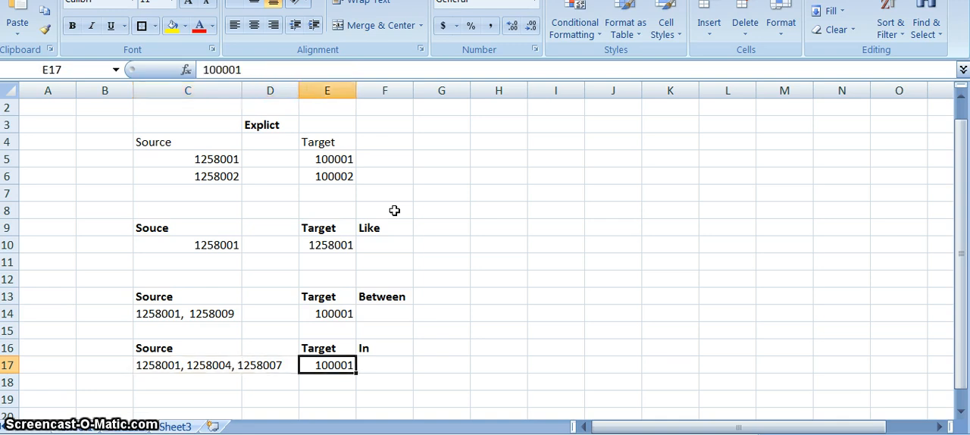
key("Left")
key("Left")
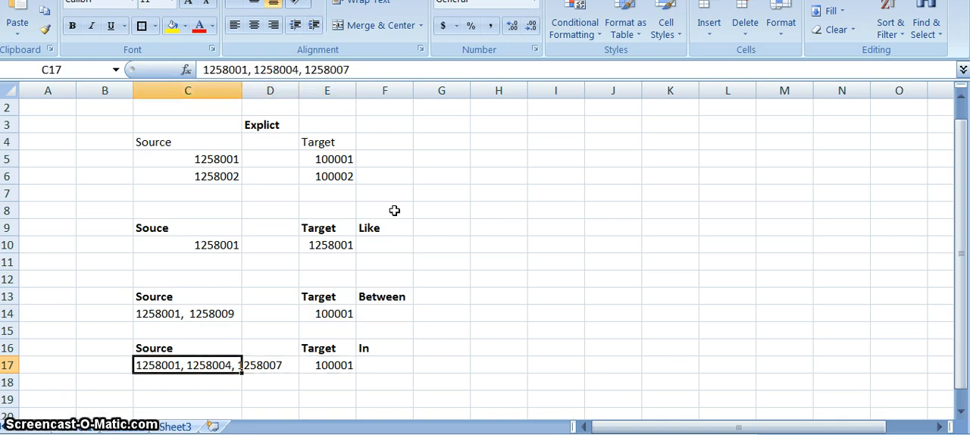
key("Right")
key("Left")
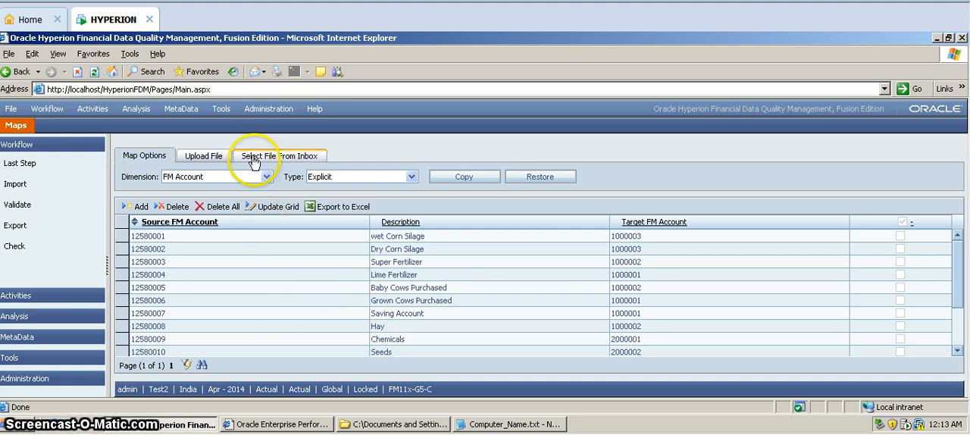
Display the Like type maps for the FM Entity dimension
left_click(266, 178)
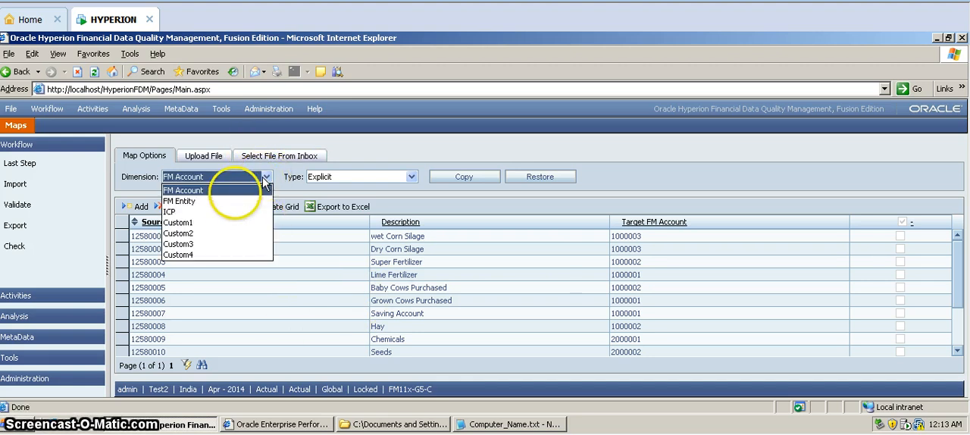
left_click(227, 202)
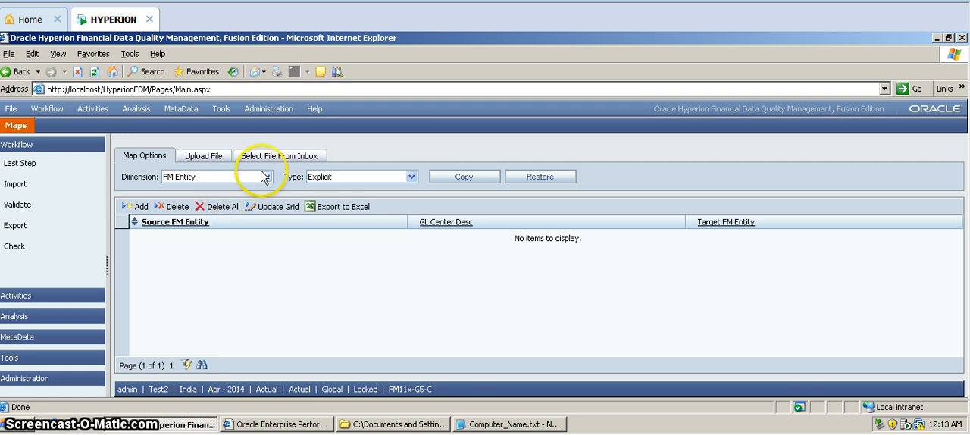
left_click(266, 178)
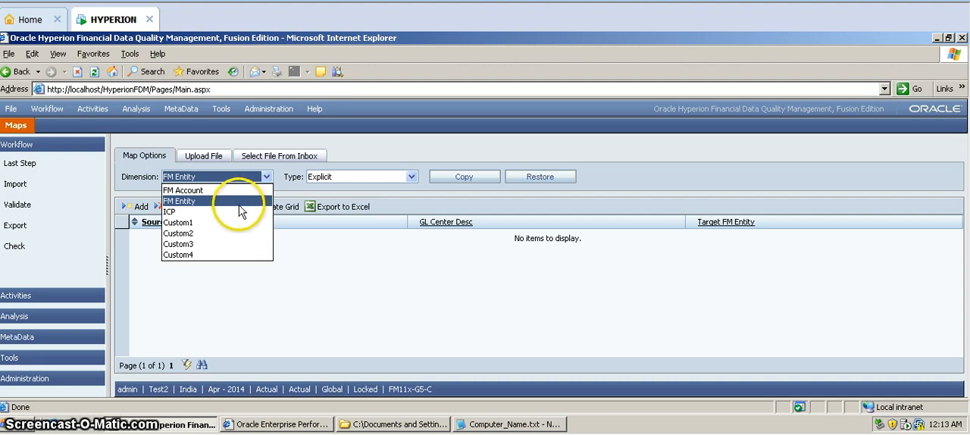
left_click(243, 201)
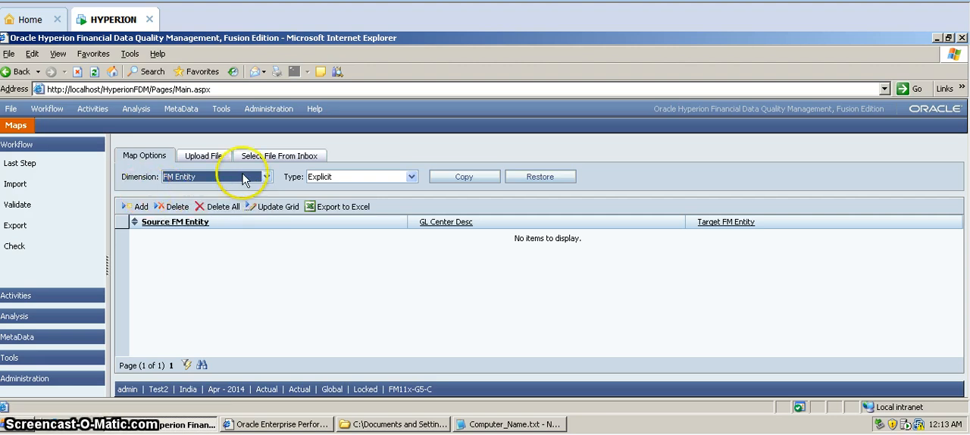
left_click(341, 181)
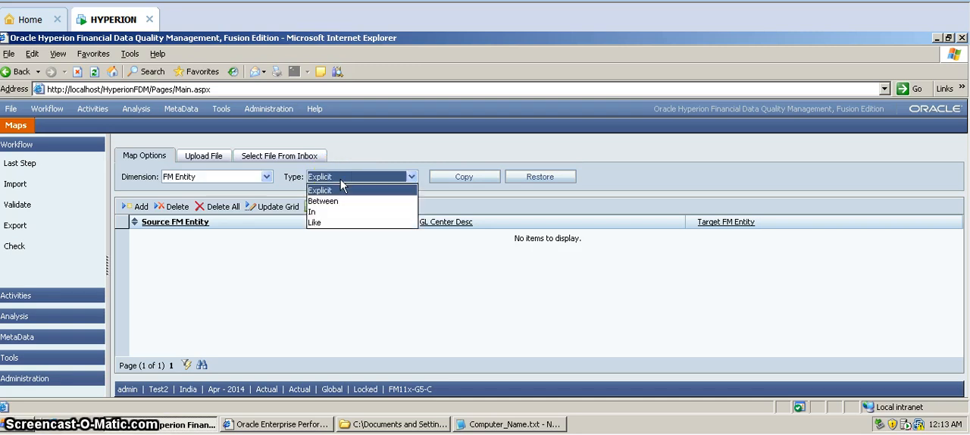
left_click(318, 222)
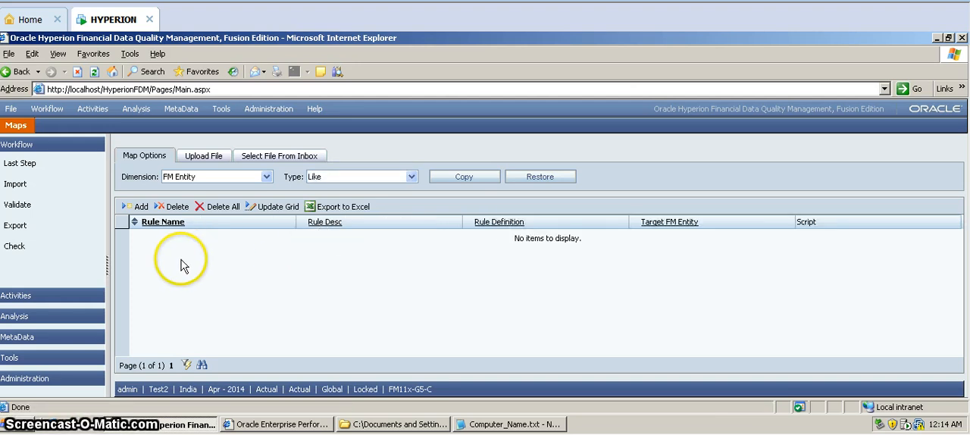
Add a Like rule for FM Entity with * as its rule name, rule definition and target entity
left_click(139, 206)
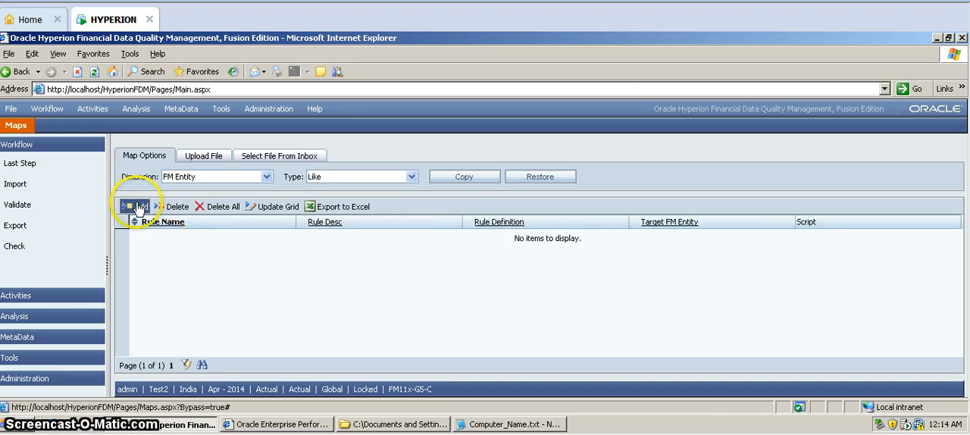
left_click(153, 235)
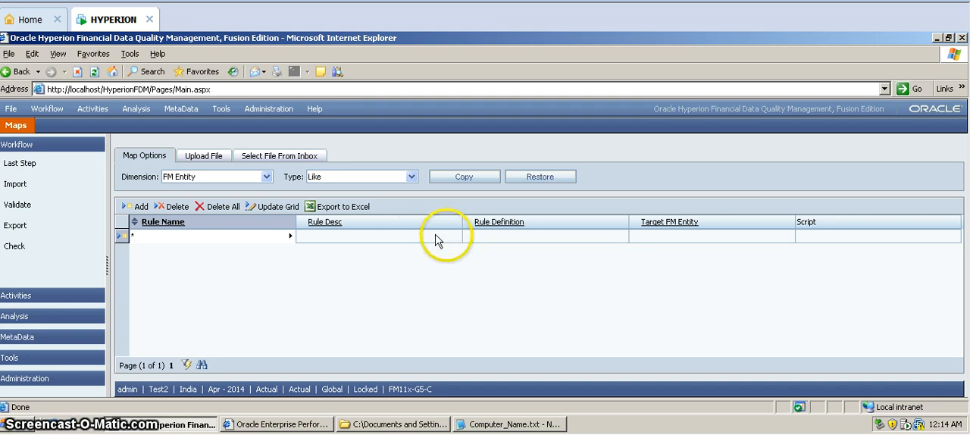
left_click(469, 237)
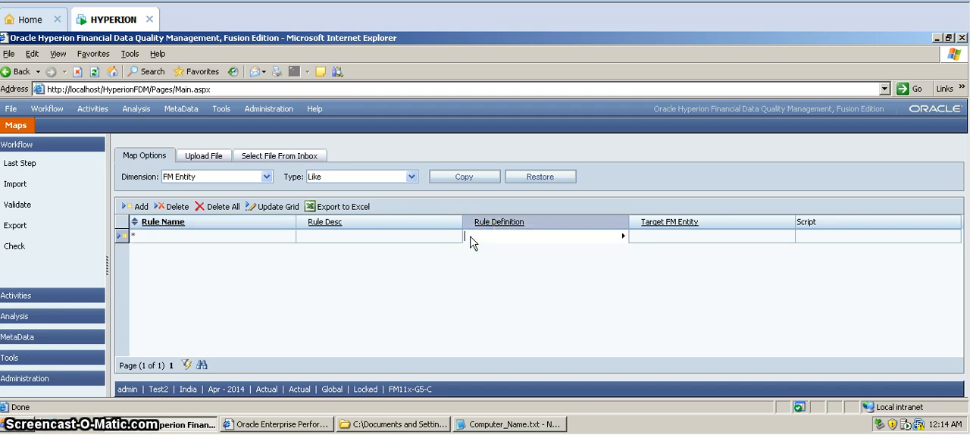
left_click(683, 241)
type("*")
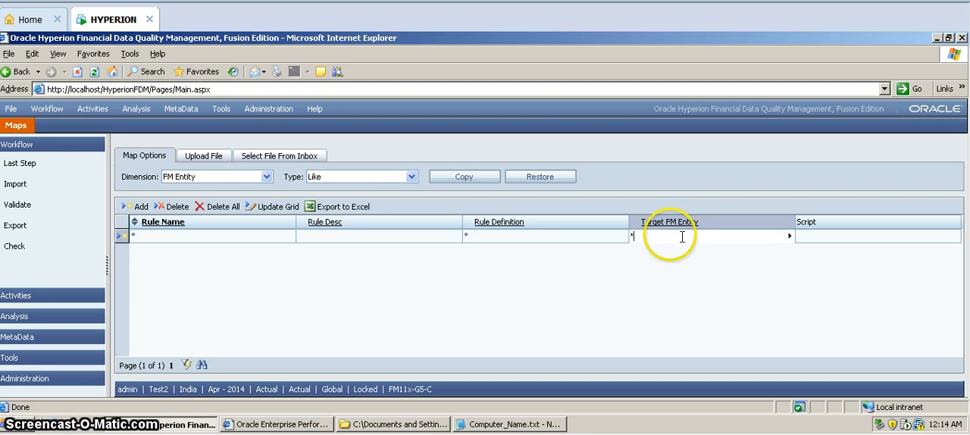
Enter India Entity as the description of the new FM Entity rule
left_click(387, 239)
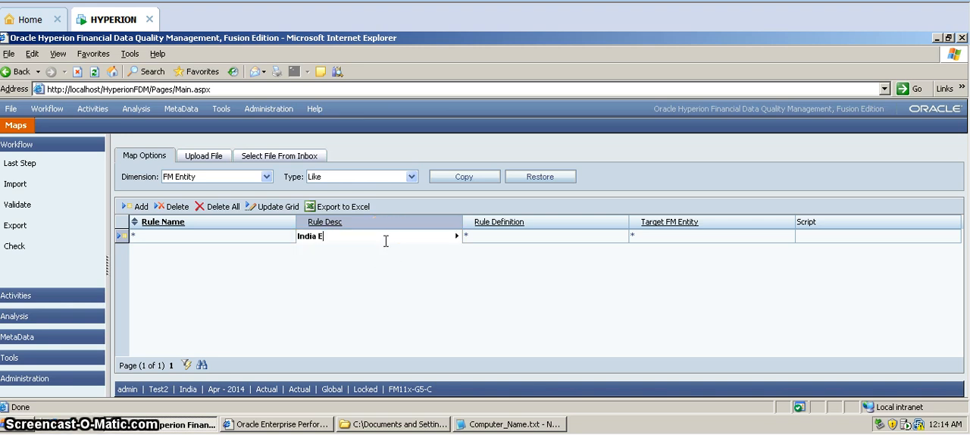
type("India Entity")
left_click(385, 244)
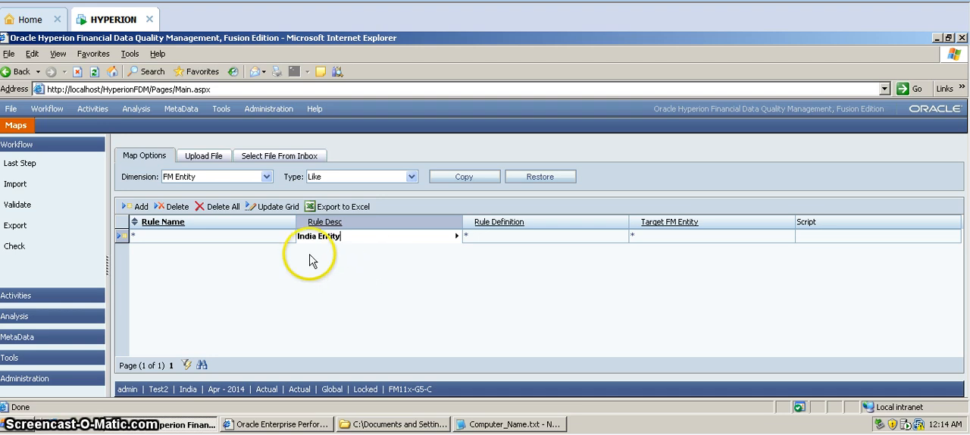
left_click(289, 241)
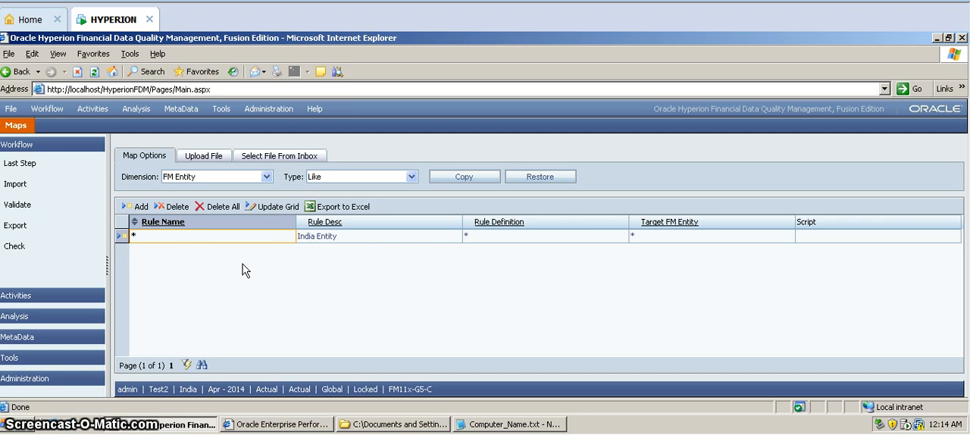
Set the FM Entity rule's description to Entity and save the row by updating the grid
left_click(321, 238)
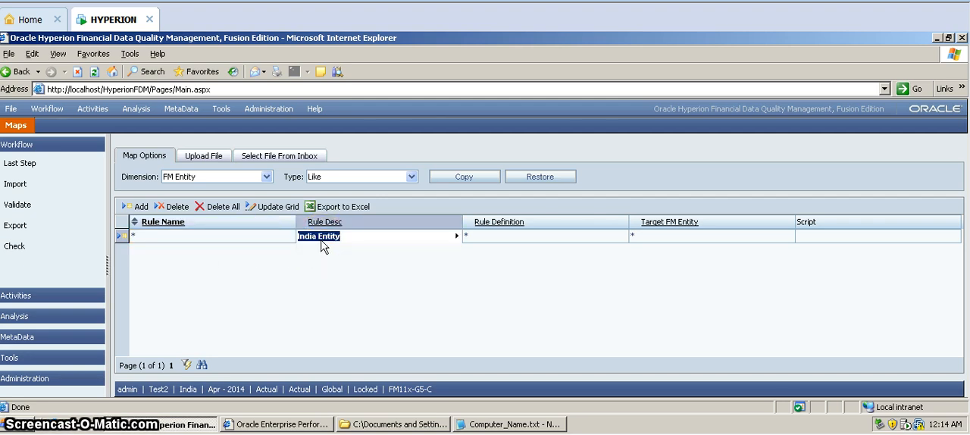
key("BackSpace")
type("Entity")
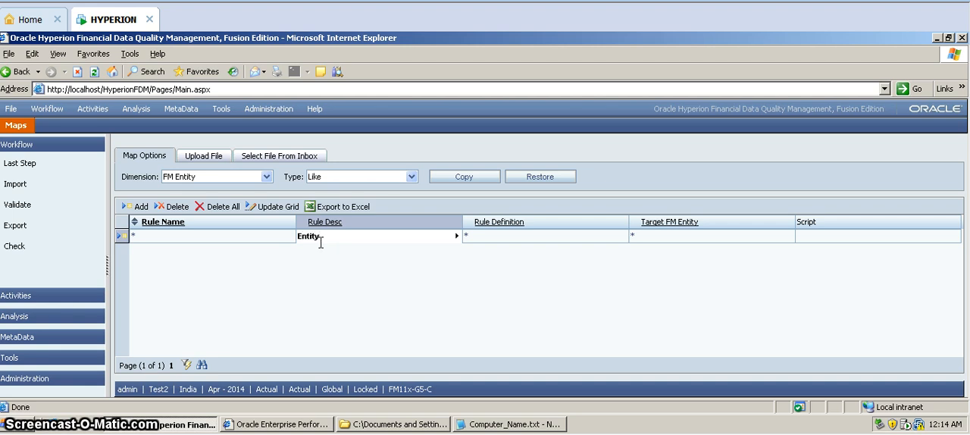
left_click(282, 239)
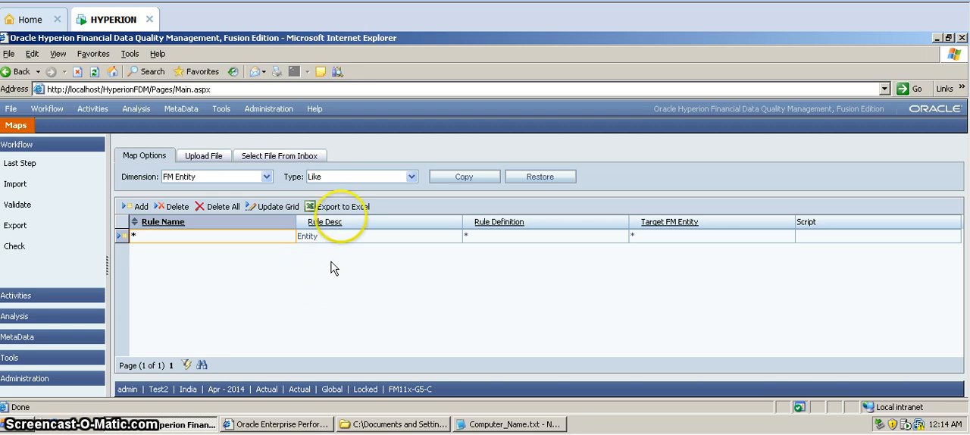
left_click(267, 208)
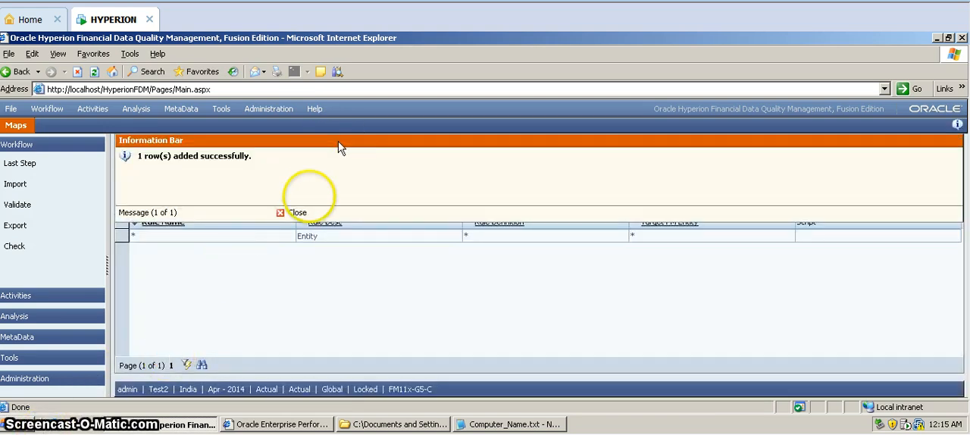
left_click(292, 213)
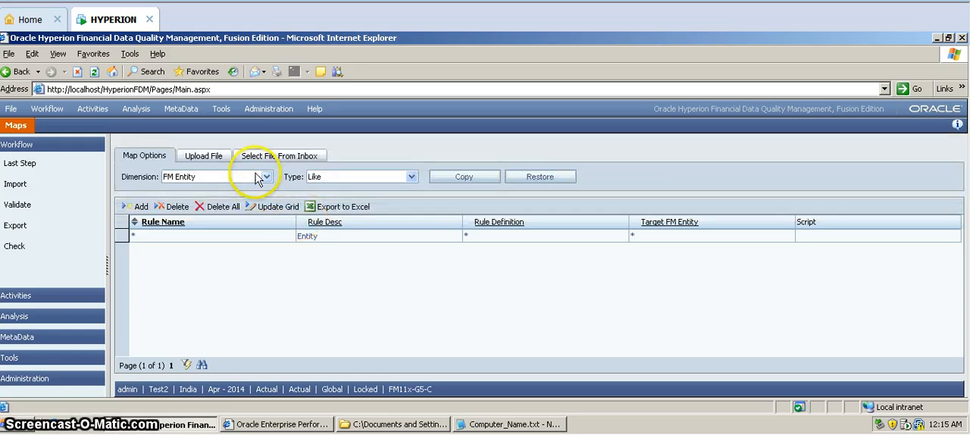
Switch to the ICP dimension and add a Like rule with * as its name, definition and target
left_click(262, 177)
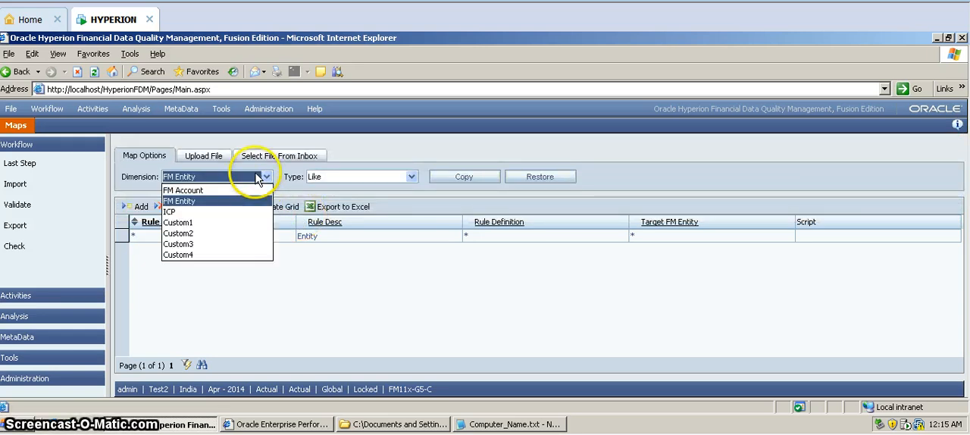
left_click(229, 211)
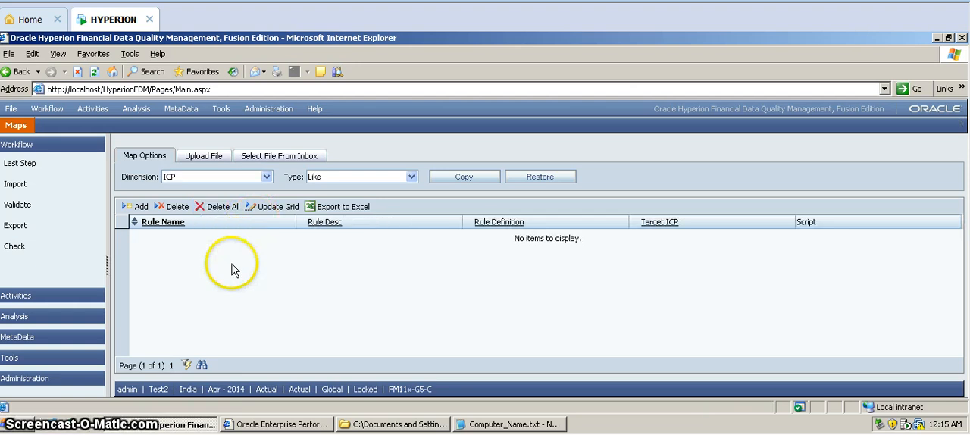
left_click(144, 210)
left_click(158, 236)
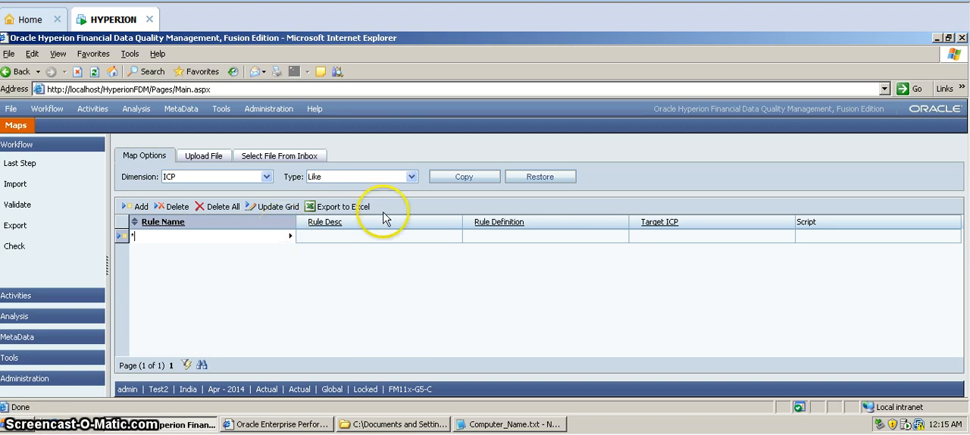
type("*")
left_click(466, 238)
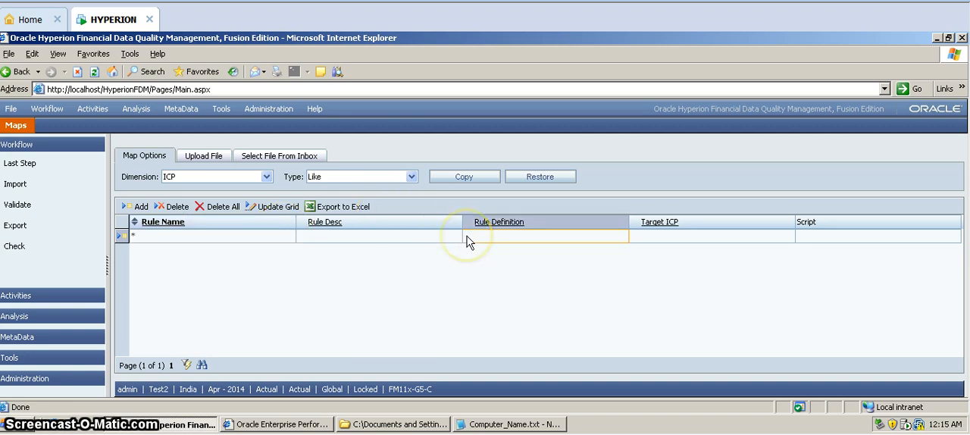
type("*")
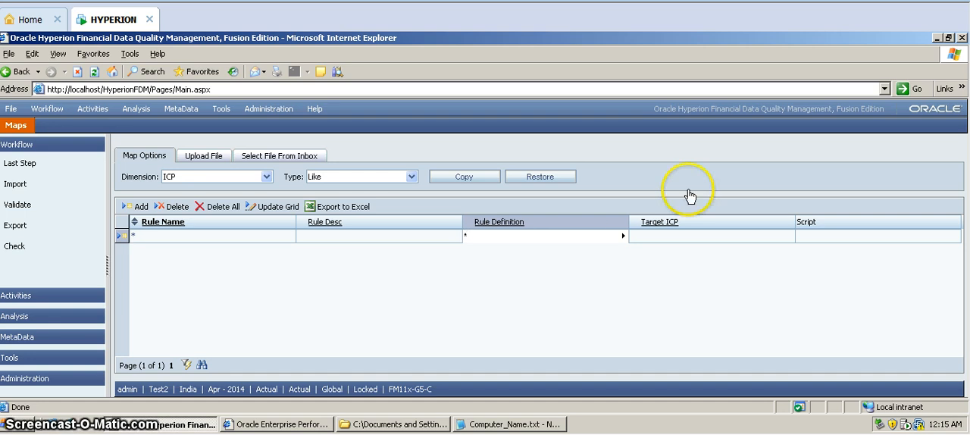
left_click(688, 244)
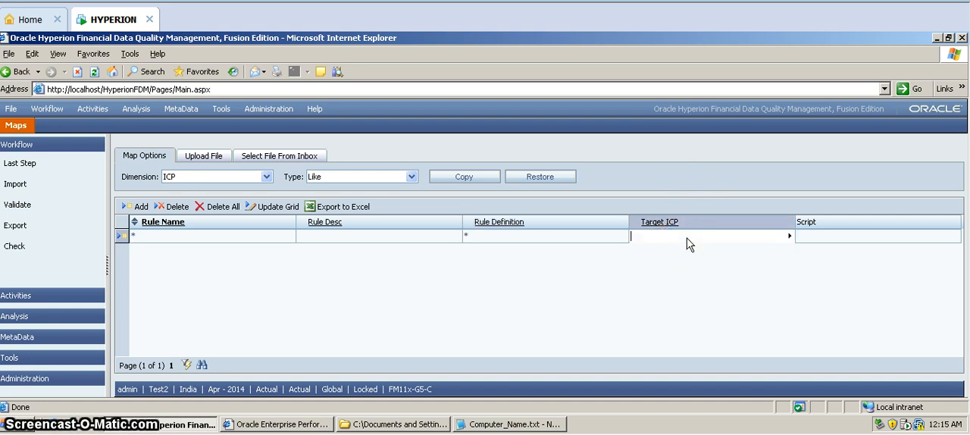
Describe the new rule as ICP and save it by updating the grid
left_click(325, 241)
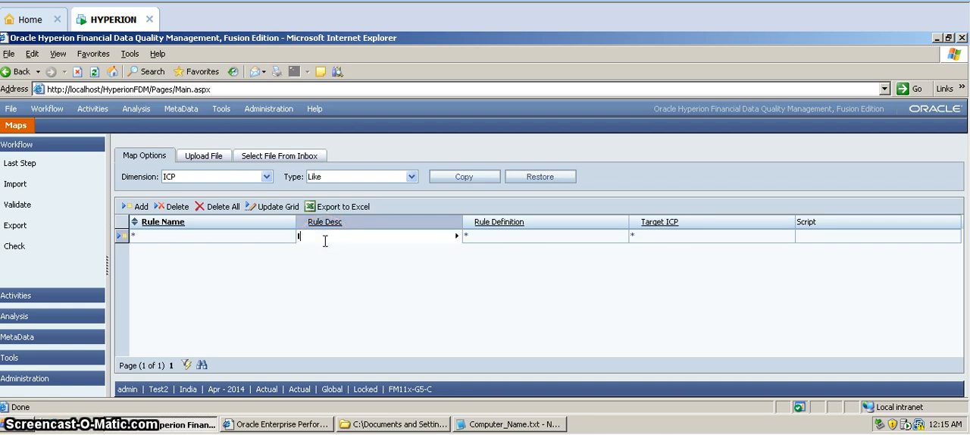
left_click(241, 240)
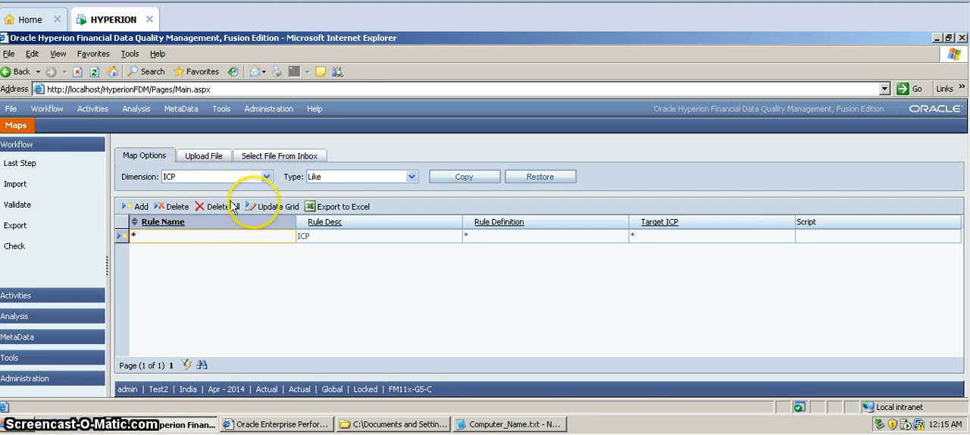
left_click(271, 212)
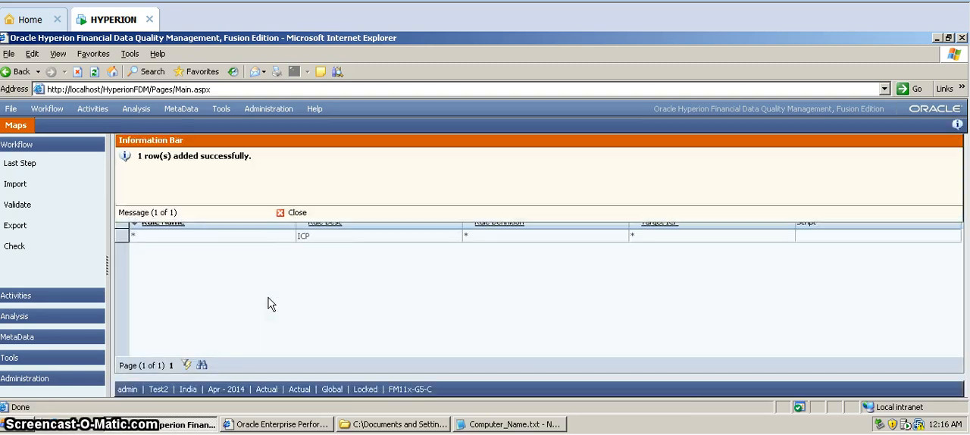
left_click(272, 258)
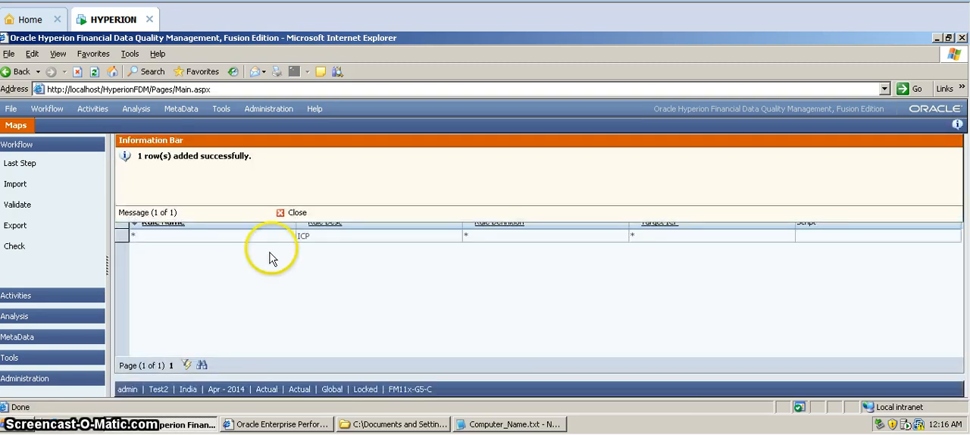
left_click(289, 216)
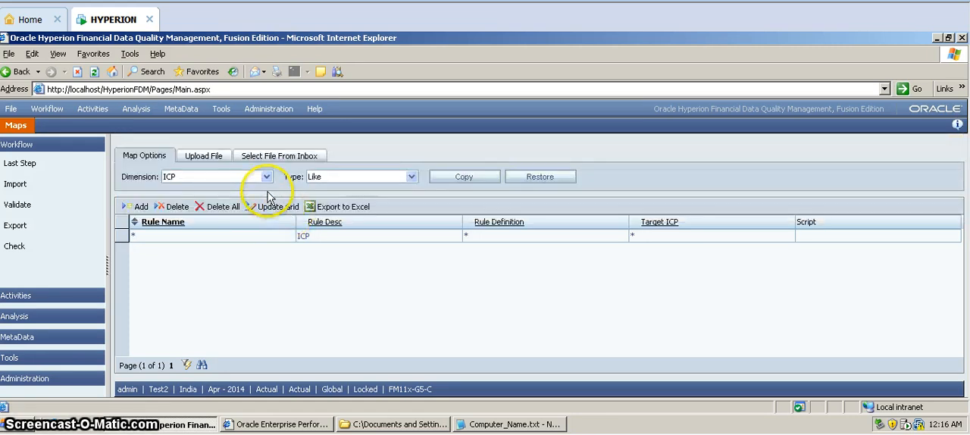
Switch to the Custom1 dimension and add a Like rule with * as its name, definition and target
left_click(265, 177)
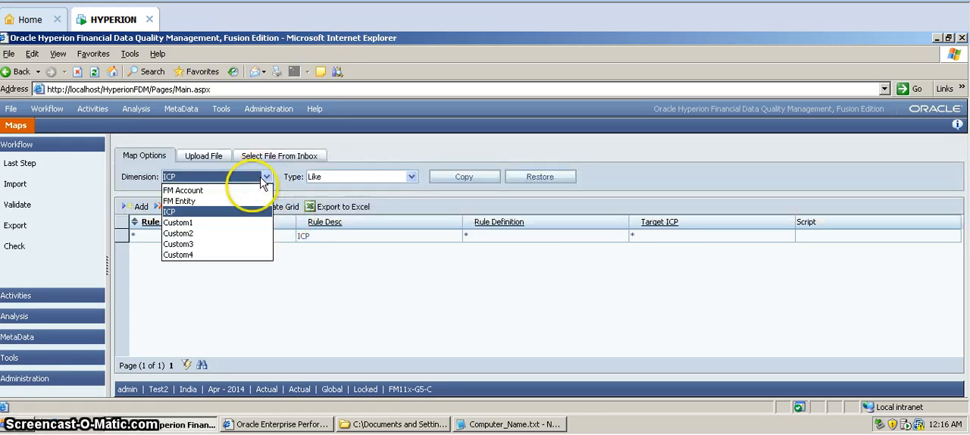
left_click(227, 225)
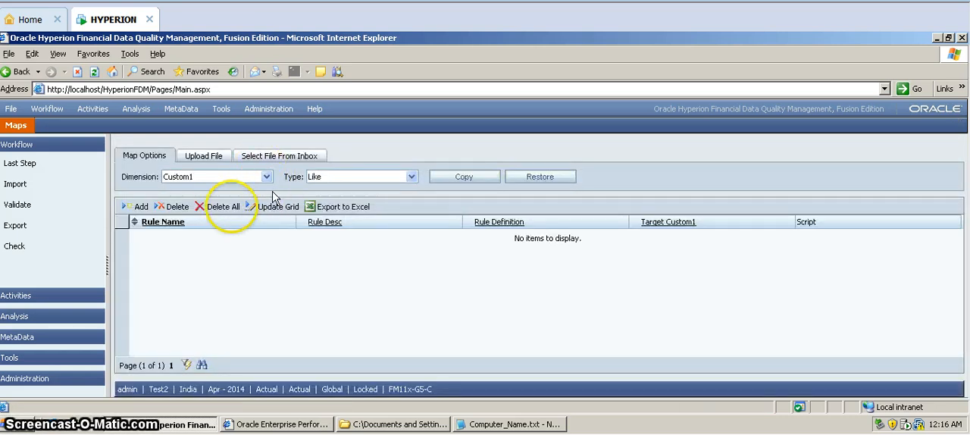
left_click(143, 207)
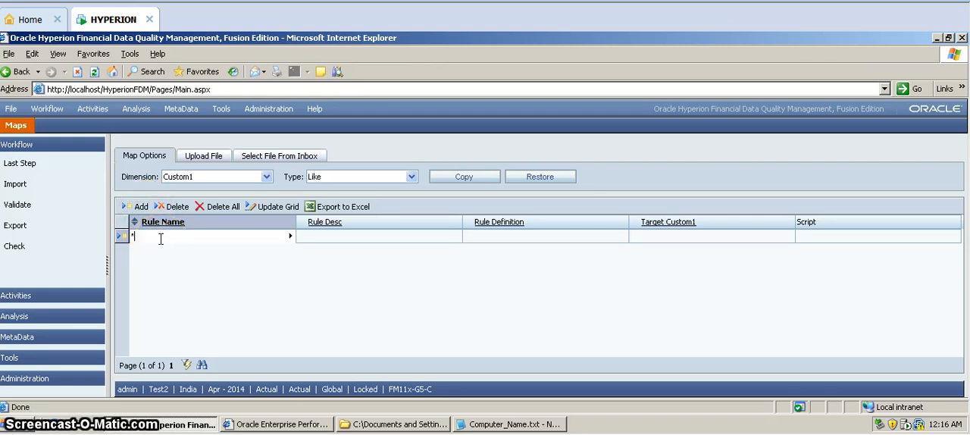
left_click(470, 237)
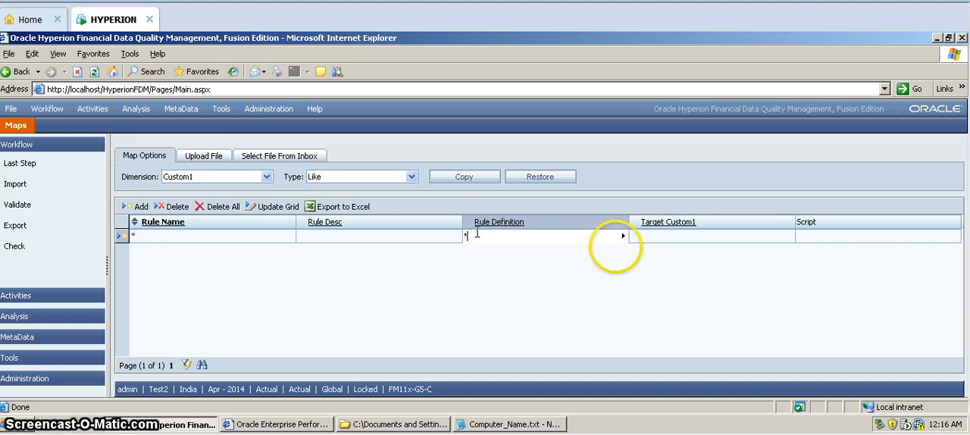
left_click(673, 239)
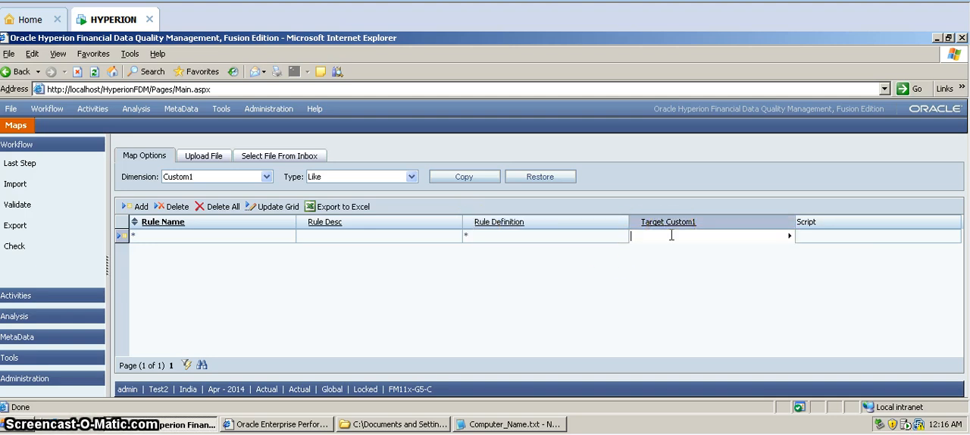
Describe the Custom1 rule as C1 and save it by updating the grid
left_click(411, 236)
type("C")
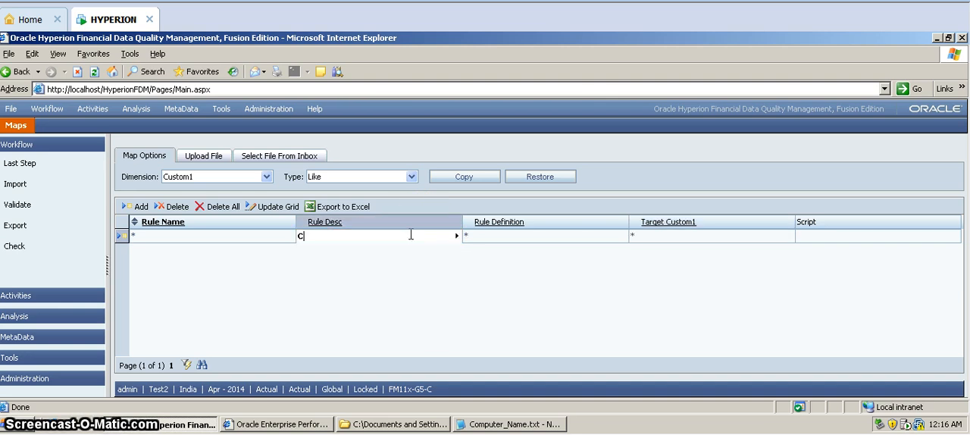
type("1")
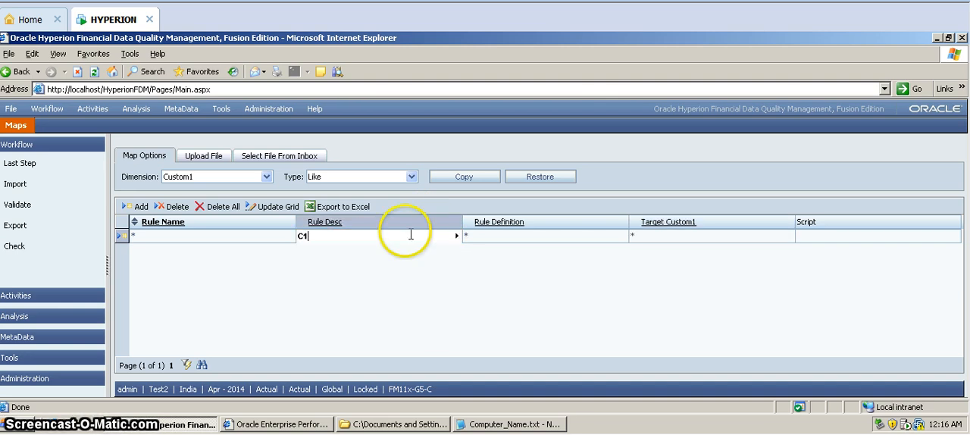
left_click(261, 209)
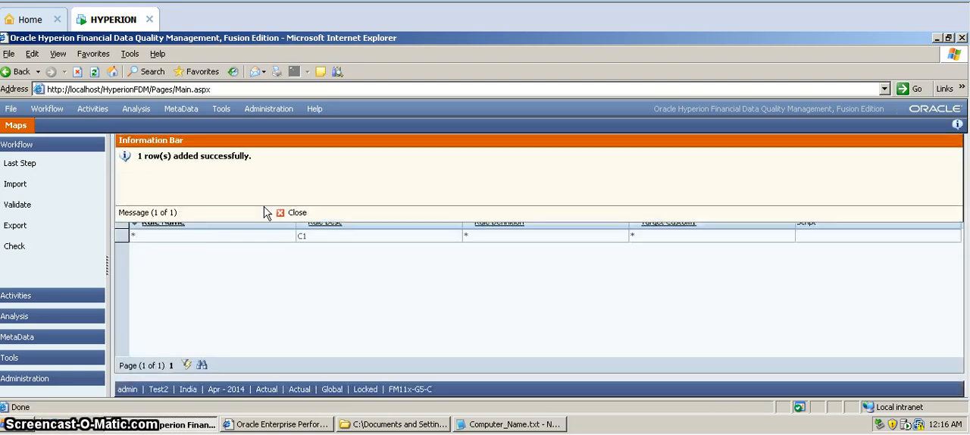
left_click(281, 212)
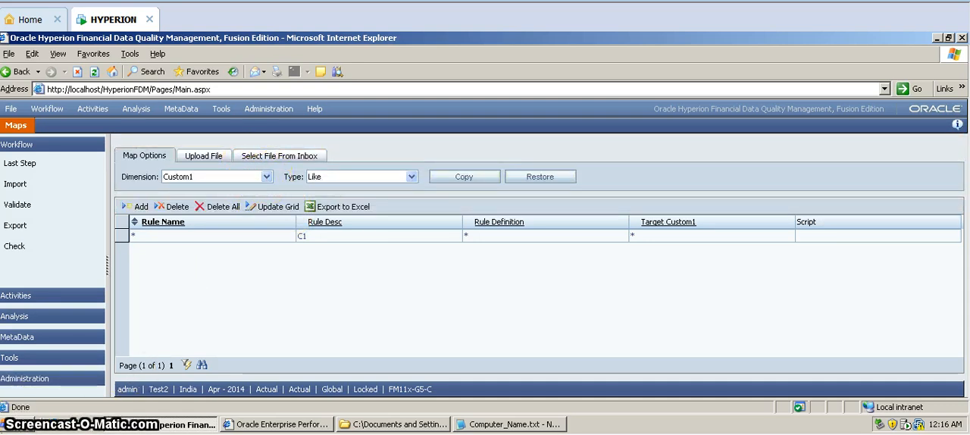
Switch the Like maps to the Custom2 dimension
left_click(266, 176)
left_click(240, 234)
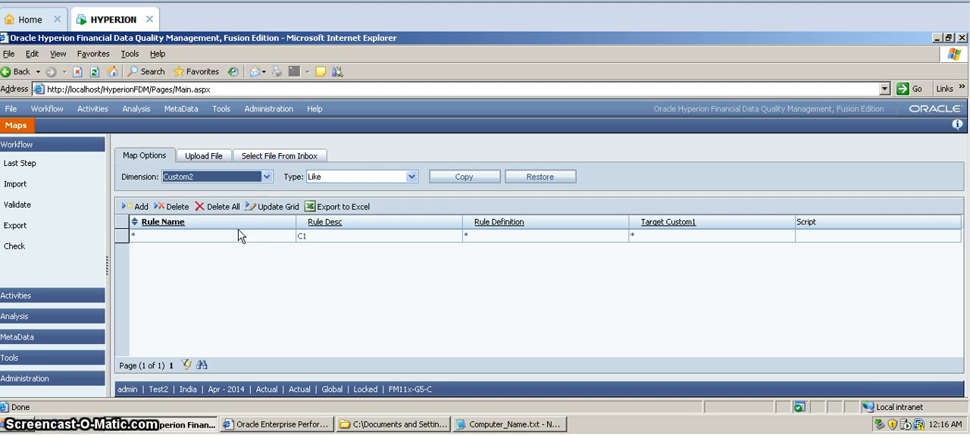